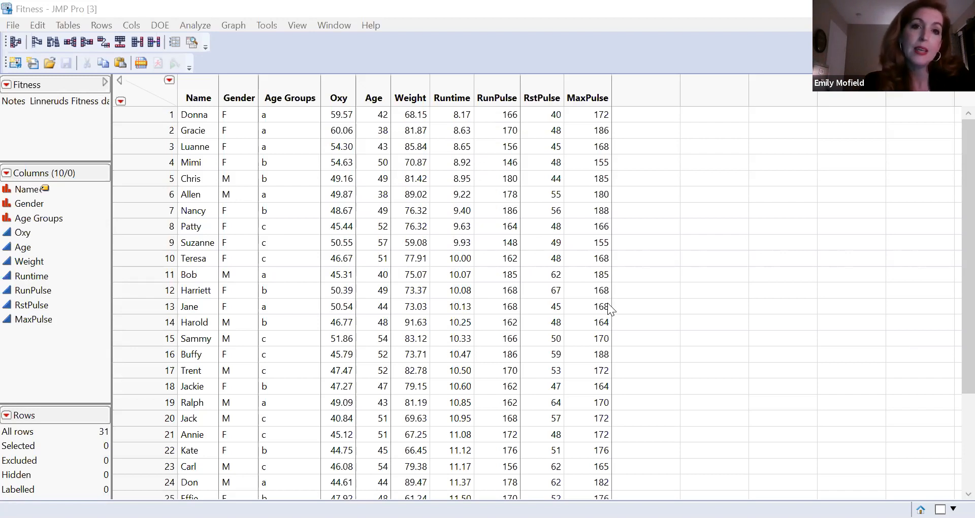
- Run a Distribution analysis on the Oxy column, review its histogram and summary statistics, and close the report
{"action": "left_click", "coordinate": [199, 25]}
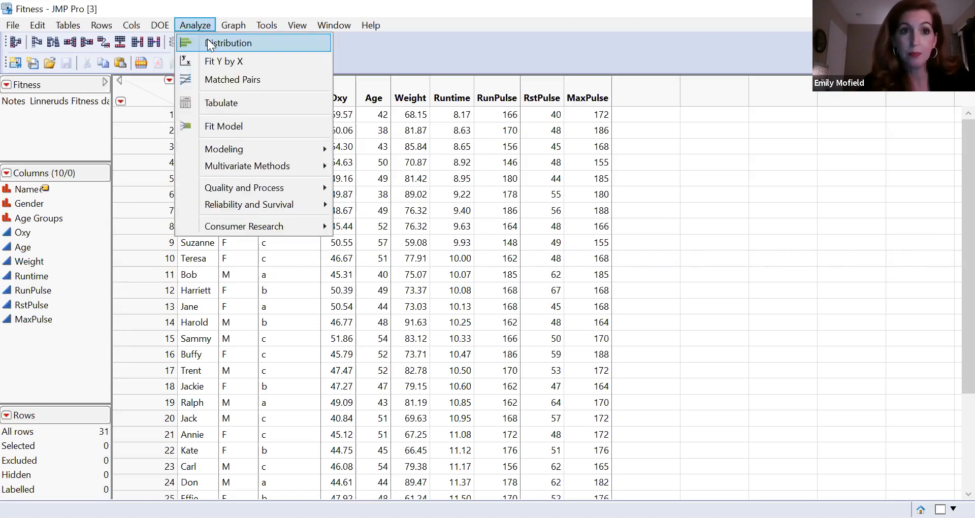
{"action": "left_click", "coordinate": [209, 44]}
{"action": "left_click", "coordinate": [112, 170]}
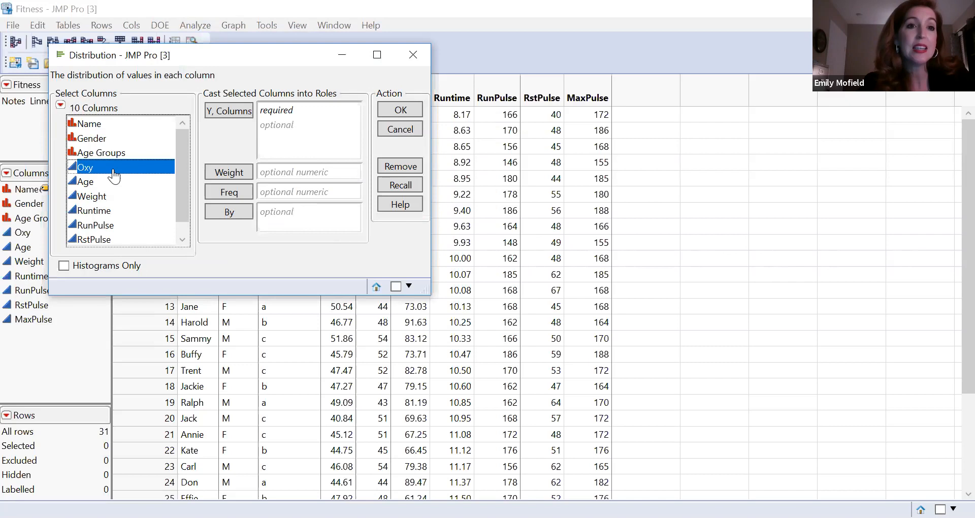
{"action": "left_click", "coordinate": [229, 111]}
{"action": "left_click", "coordinate": [404, 114]}
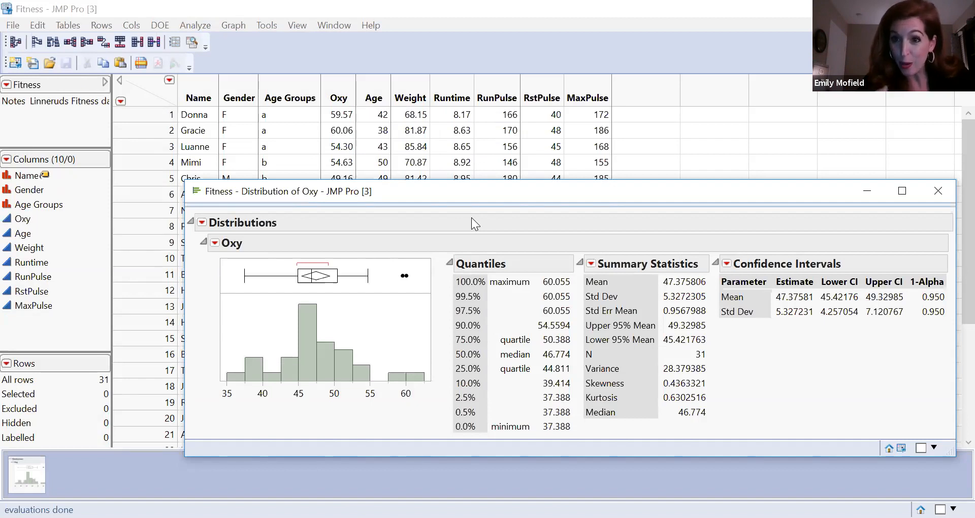
{"action": "mouse_move", "coordinate": [478, 205]}
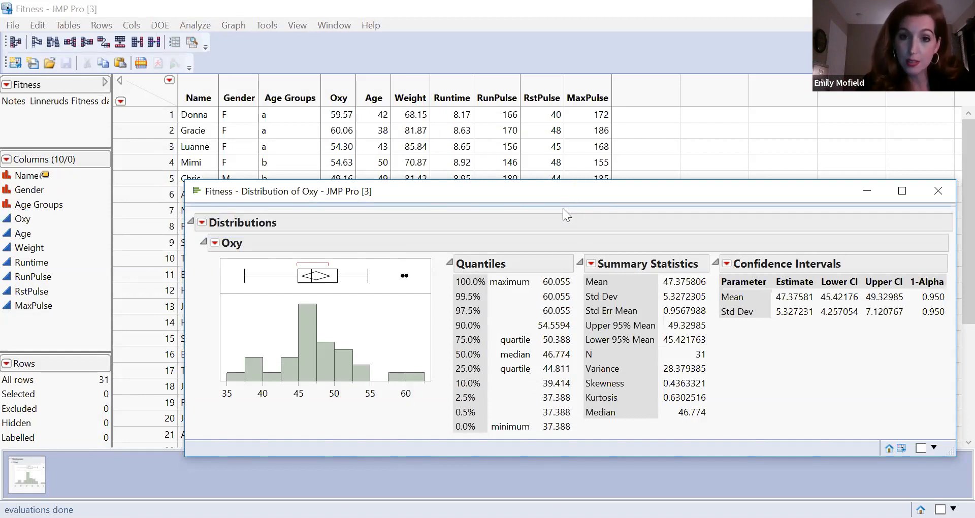
{"action": "mouse_move", "coordinate": [562, 208]}
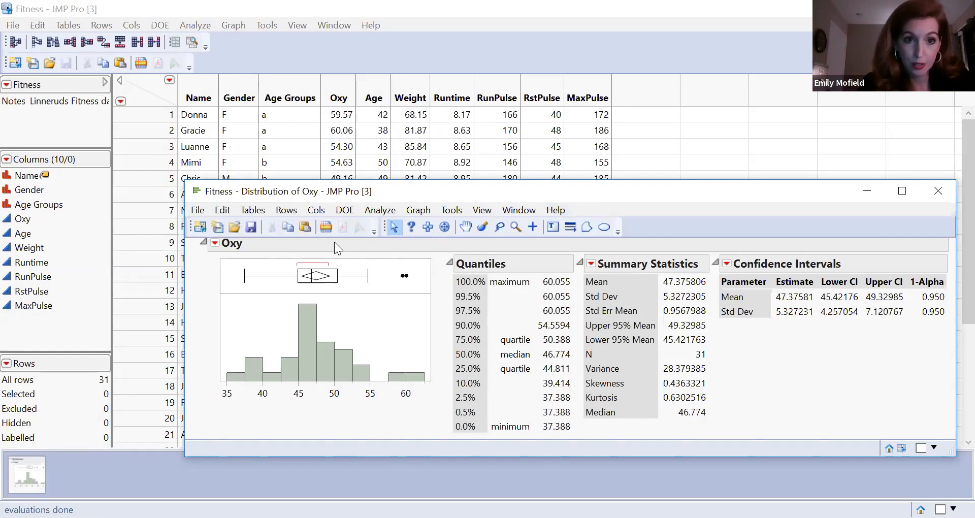
{"action": "mouse_move", "coordinate": [416, 206]}
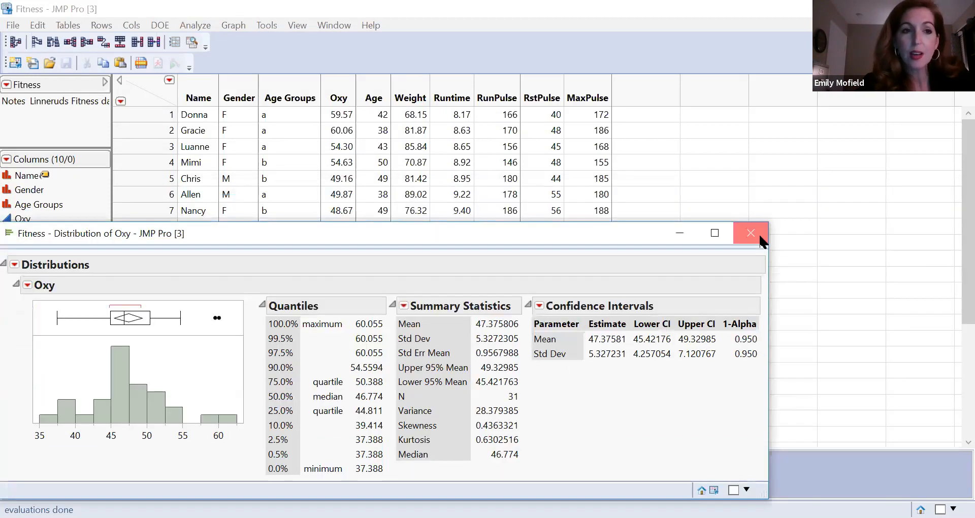
{"action": "left_click", "coordinate": [938, 191]}
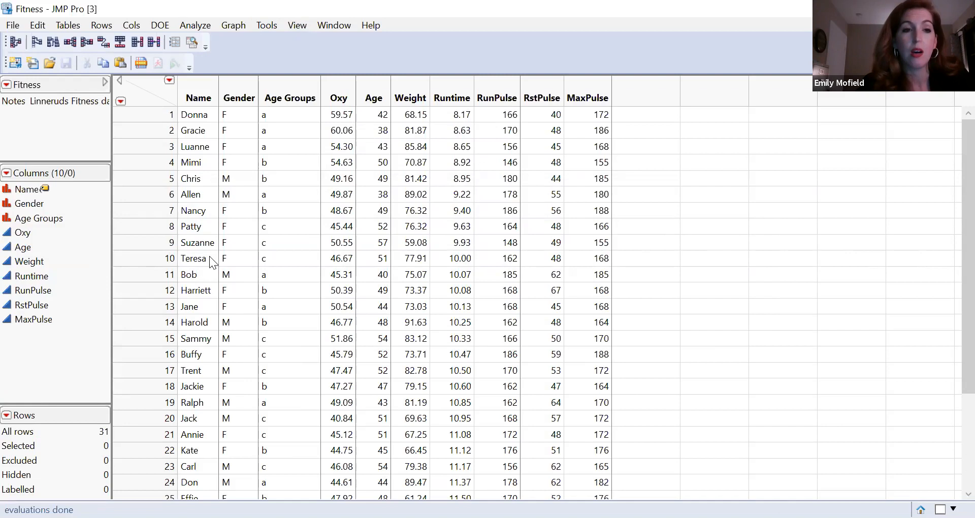
- Move the Age column directly ahead of Oxy and view the modeling type options for Weight
{"action": "mouse_move", "coordinate": [376, 92]}
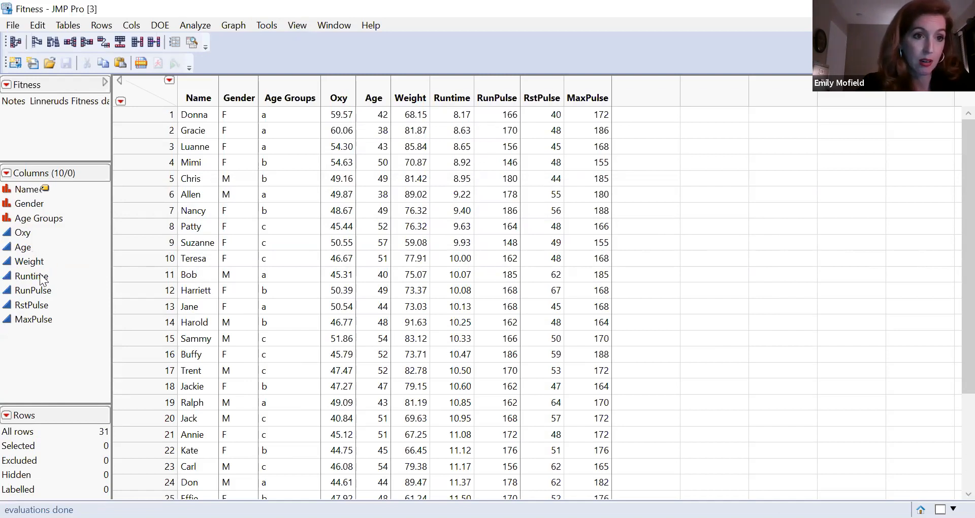
{"action": "left_click", "coordinate": [39, 251]}
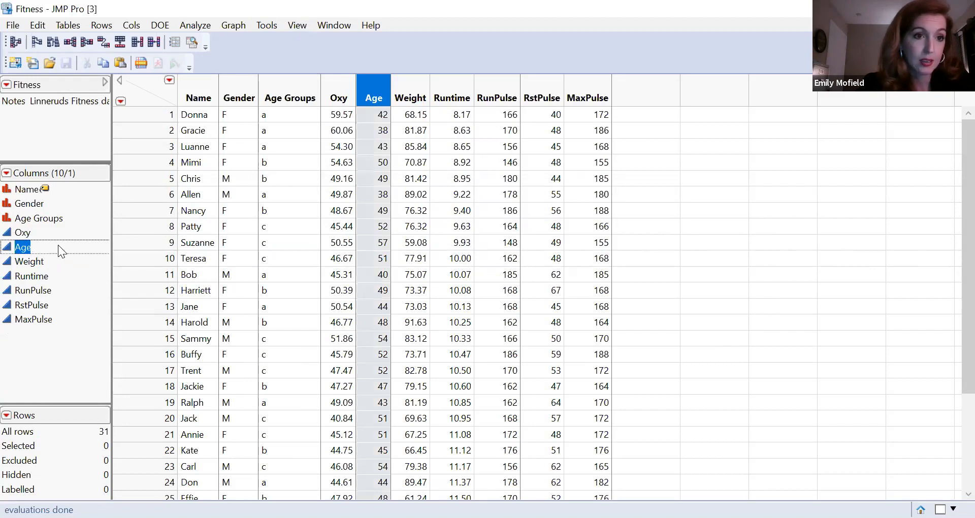
{"action": "left_click_drag", "start_coordinate": [58, 245], "coordinate": [60, 225]}
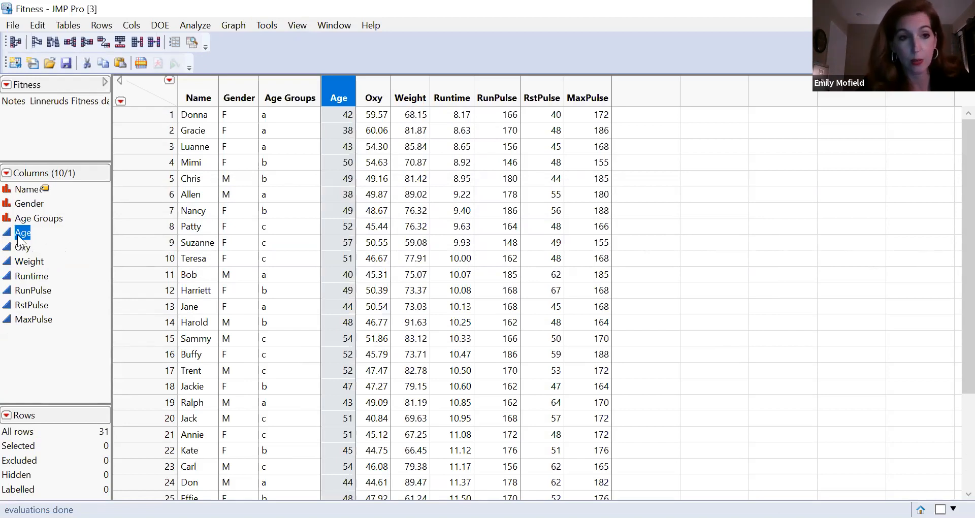
{"action": "left_click", "coordinate": [8, 263]}
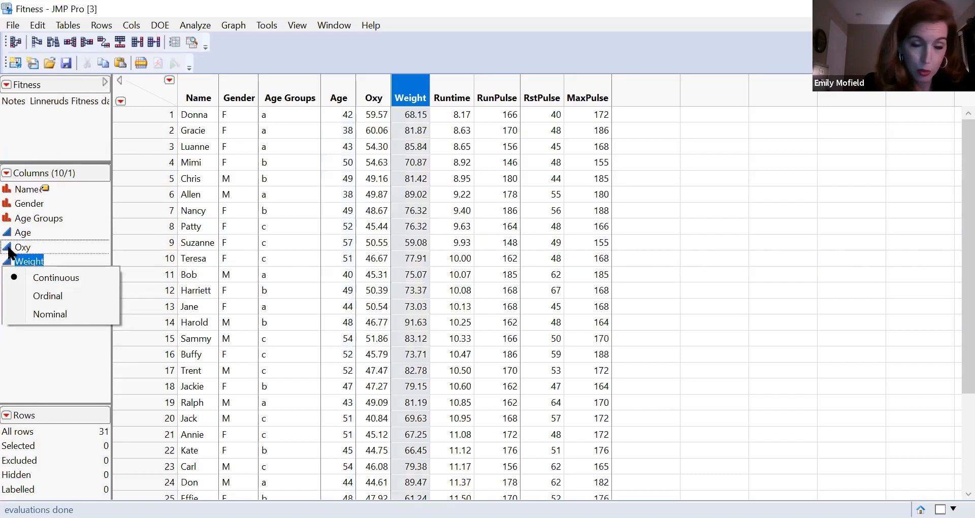
{"action": "left_click", "coordinate": [39, 392]}
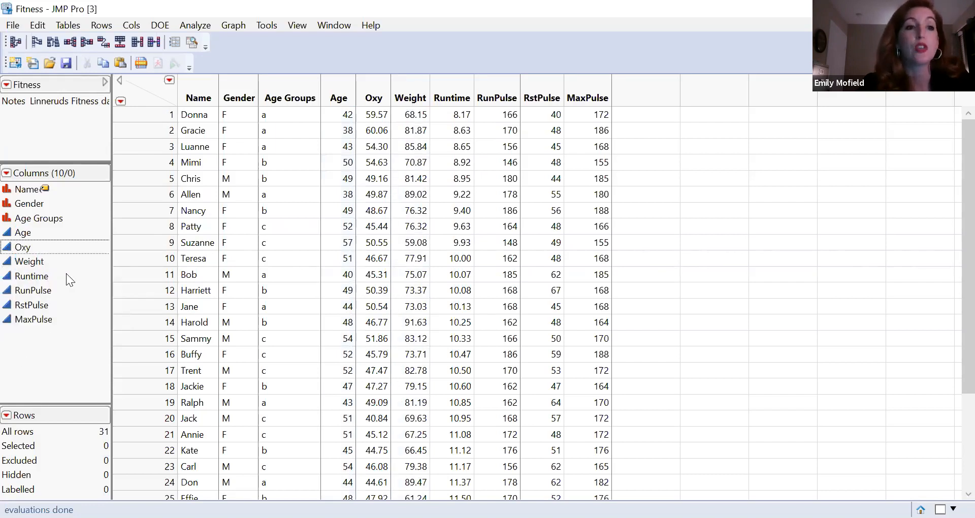
- Move the Weight and MaxPulse columns ahead of Oxy so that they follow Age in that order
{"action": "left_click", "coordinate": [96, 261]}
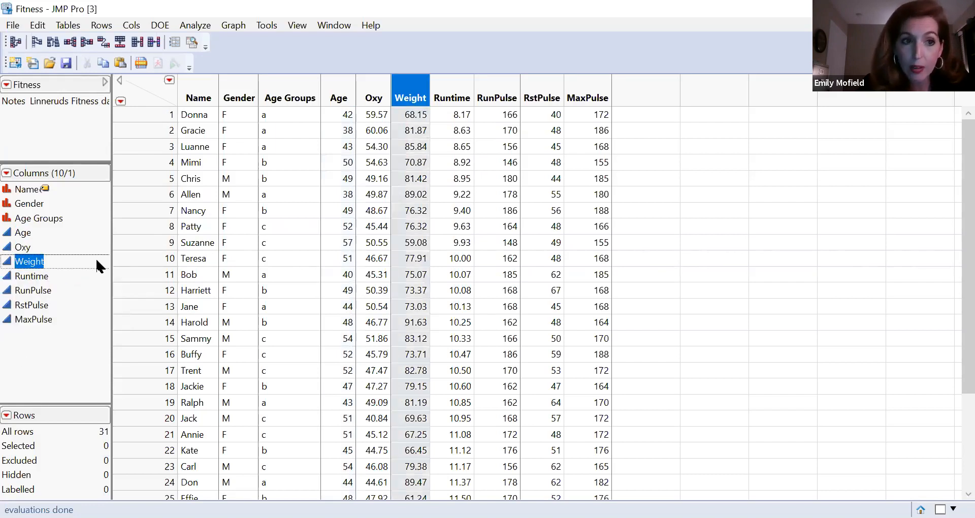
{"action": "left_click_drag", "start_coordinate": [97, 255], "coordinate": [100, 247]}
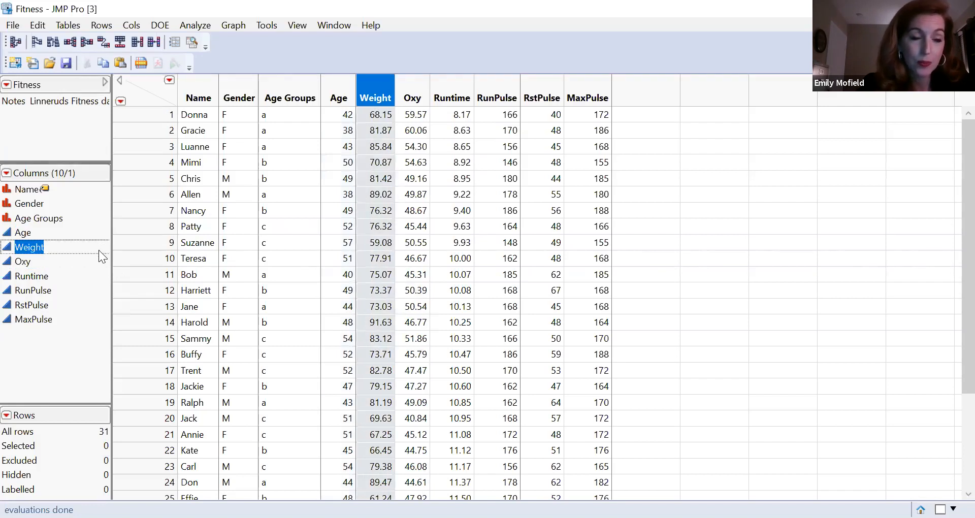
{"action": "left_click", "coordinate": [71, 314]}
{"action": "left_click_drag", "start_coordinate": [70, 312], "coordinate": [85, 255]}
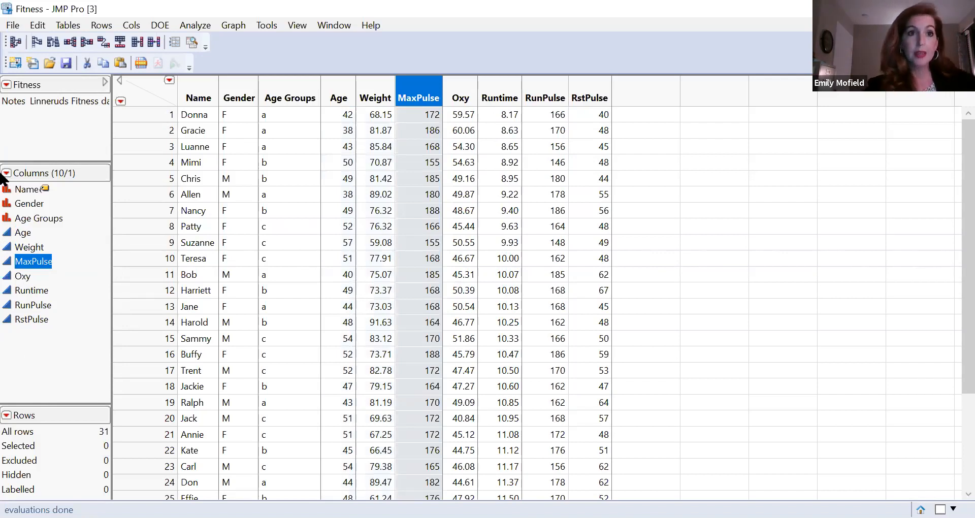
- Add a new empty column after RstPulse in the Fitness data table
{"action": "double_click", "coordinate": [638, 97]}
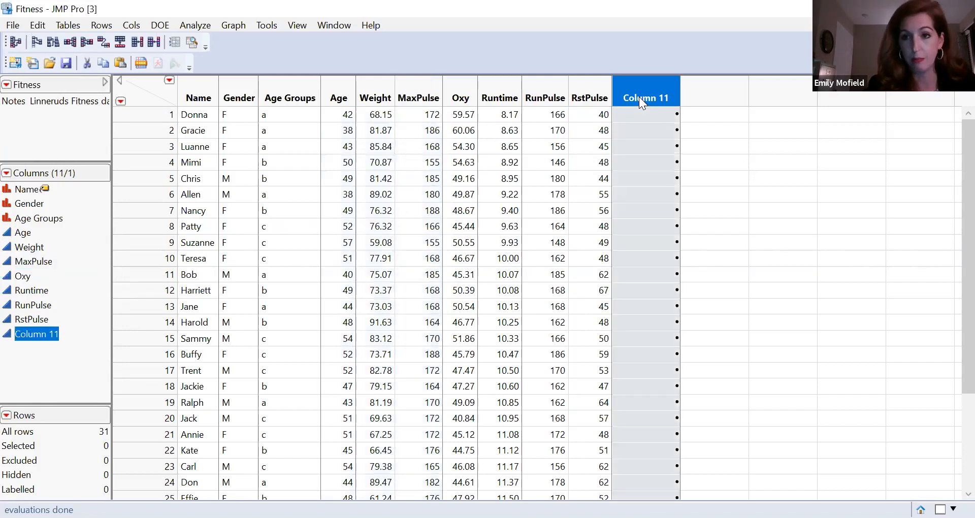
{"action": "left_click", "coordinate": [136, 25]}
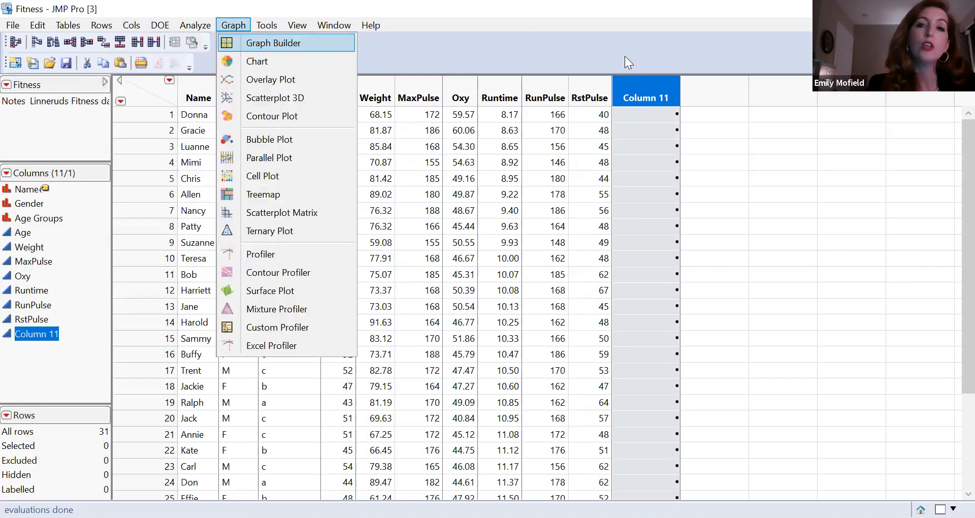
{"action": "left_click", "coordinate": [643, 85]}
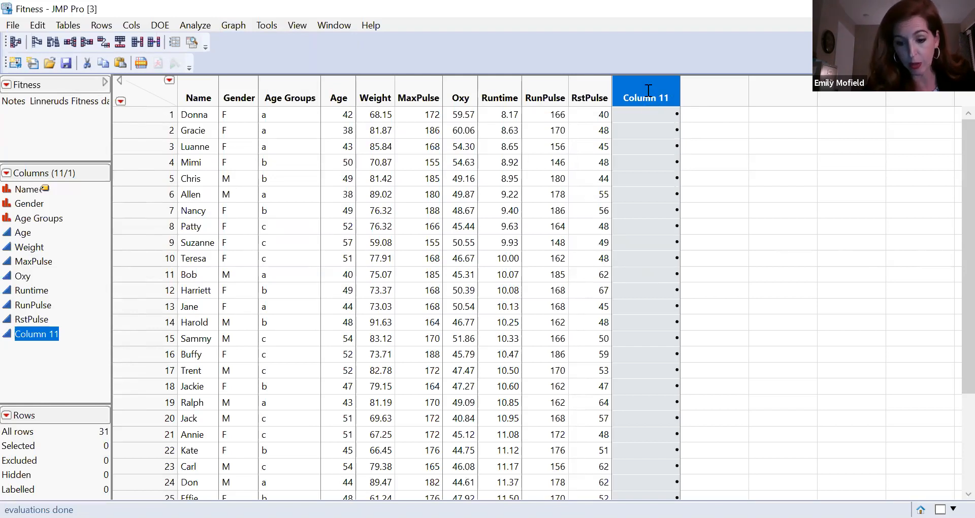
- Give the new column a formula that subtracts RunPulse from MaxPulse
{"action": "right_click", "coordinate": [648, 91]}
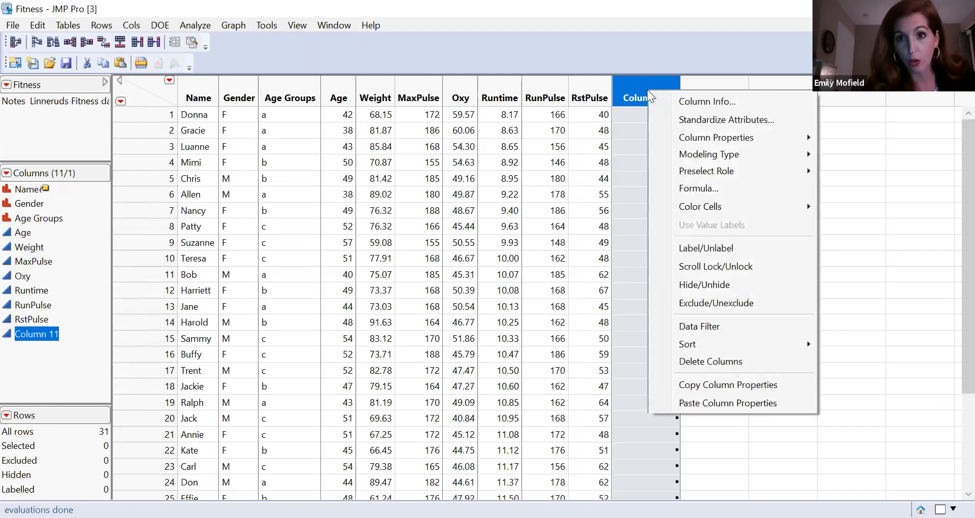
{"action": "left_click", "coordinate": [722, 184]}
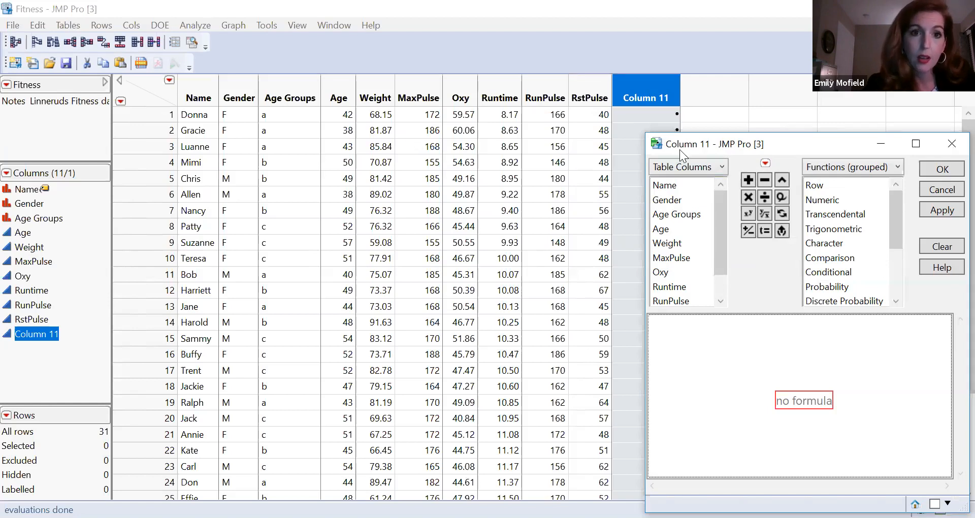
{"action": "left_click_drag", "start_coordinate": [679, 149], "coordinate": [258, 90]}
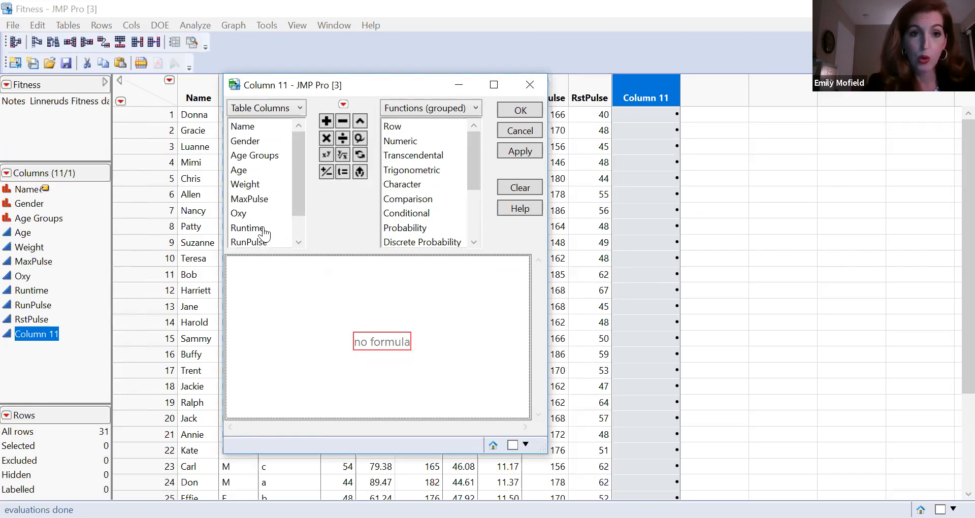
{"action": "left_click", "coordinate": [269, 201]}
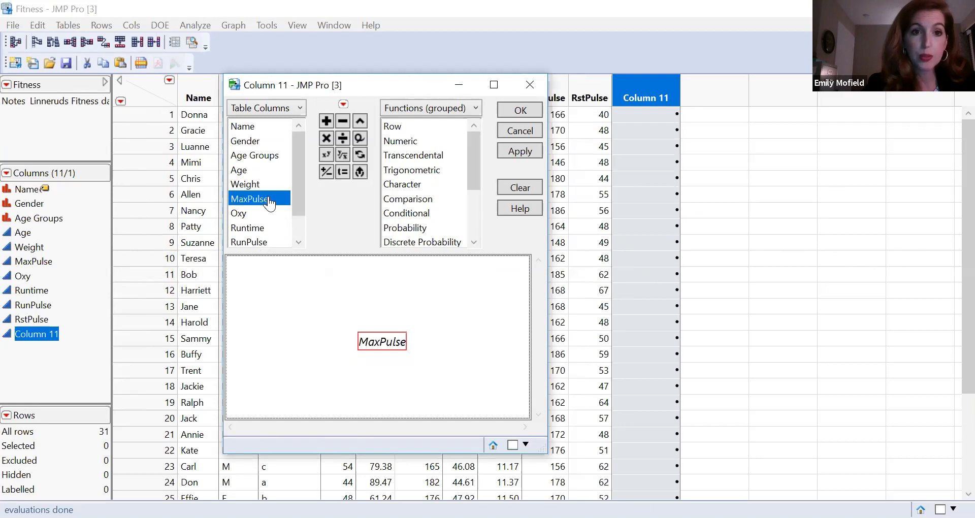
{"action": "left_click", "coordinate": [343, 121]}
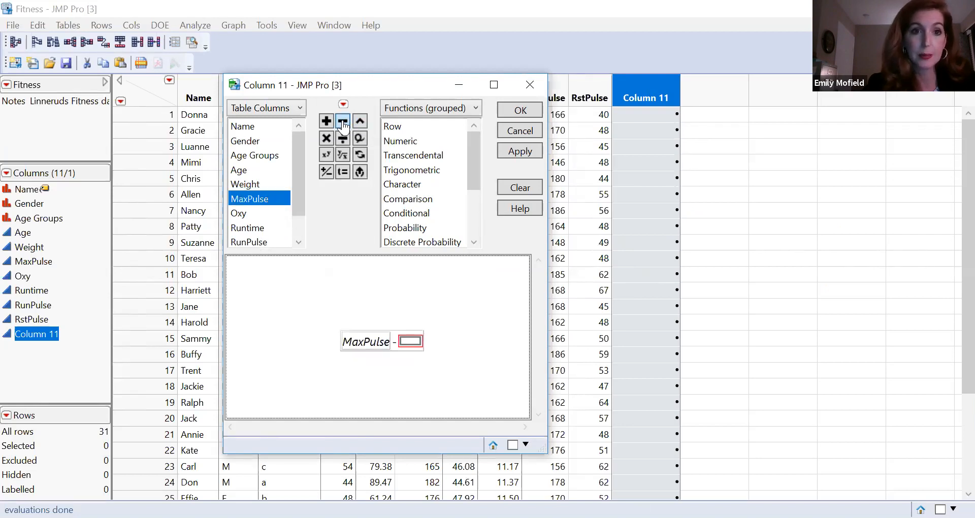
{"action": "left_click", "coordinate": [256, 242]}
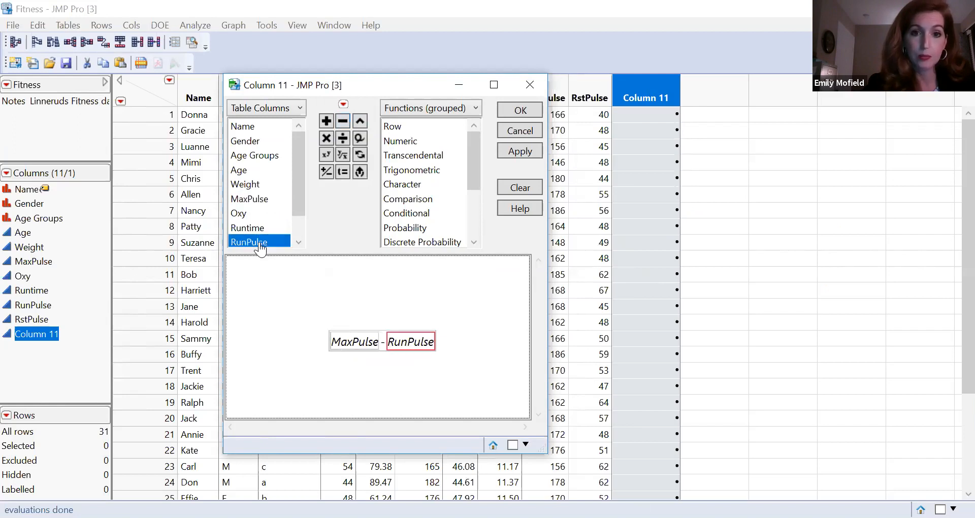
{"action": "left_click", "coordinate": [521, 111]}
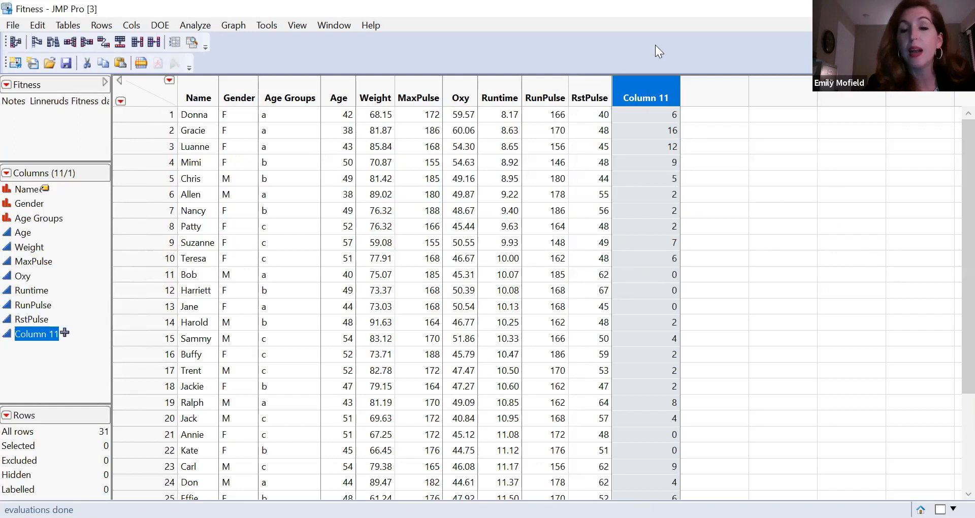
- Rename the calculated pulse column as Differences
{"action": "double_click", "coordinate": [654, 94]}
{"action": "type", "text": "Dif"}
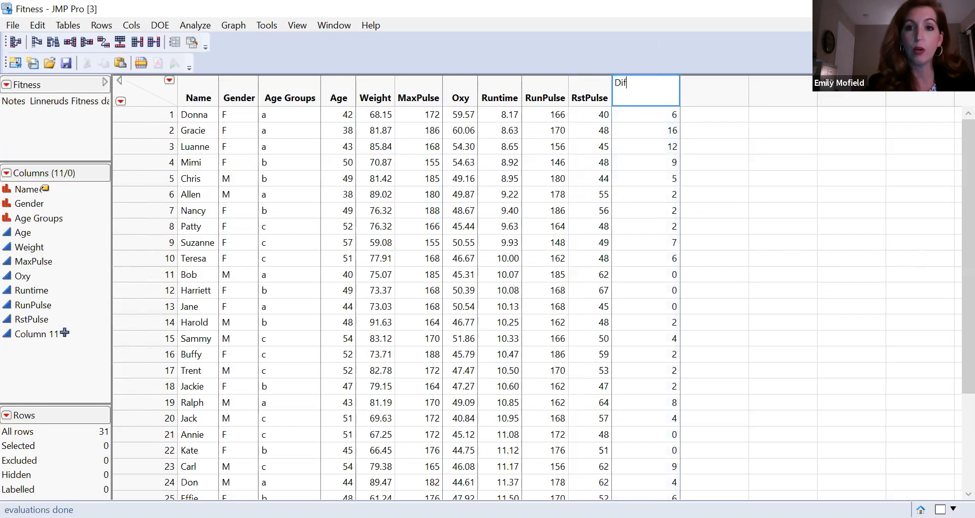
{"action": "type", "text": "ferences"}
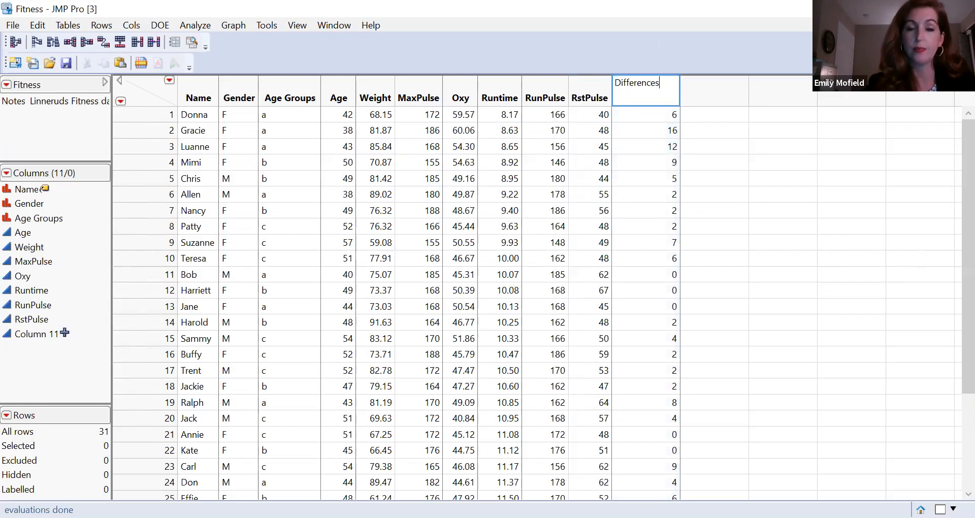
{"action": "left_click", "coordinate": [718, 102]}
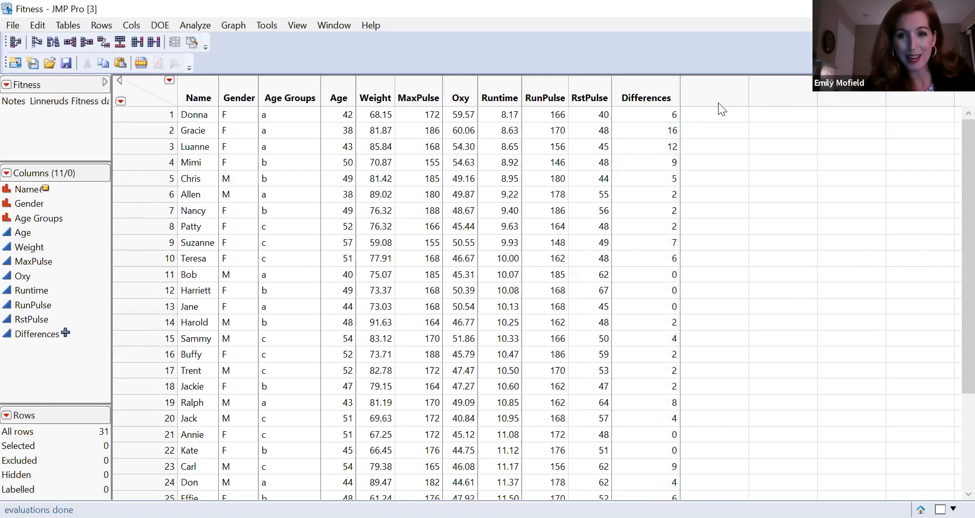
- Switch to the Baron Study data table and add a numeric, continuous column named Mean of Growth Mindset
{"action": "key", "text": "alt+Tab"}
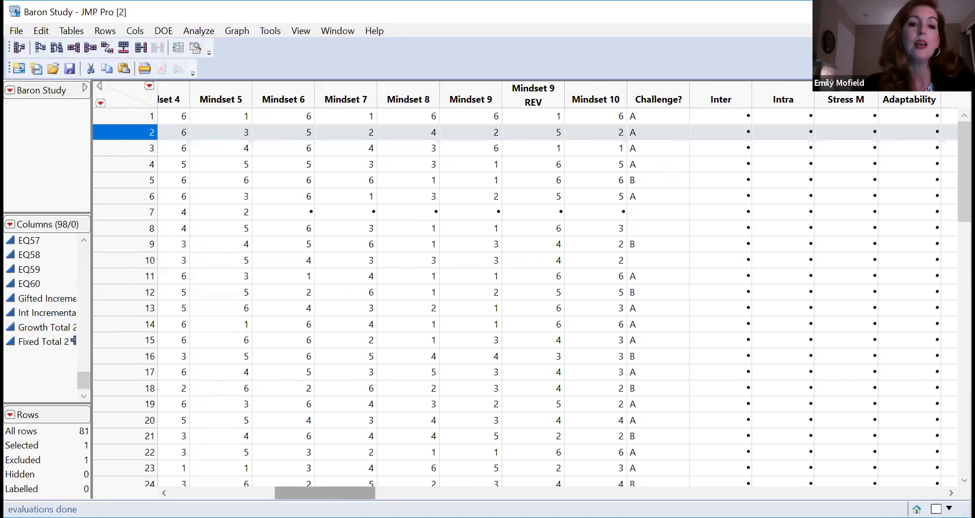
{"action": "left_click_drag", "start_coordinate": [325, 493], "coordinate": [267, 493]}
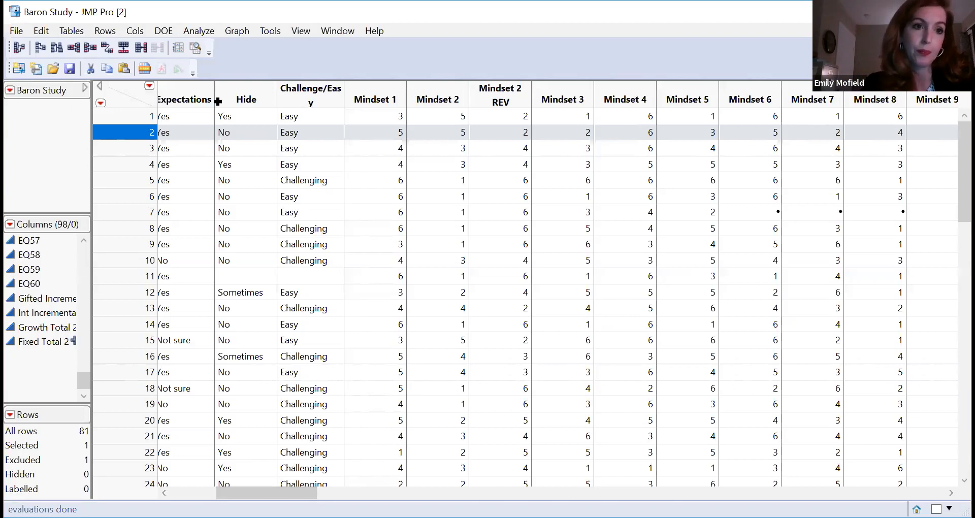
{"action": "left_click", "coordinate": [143, 30]}
{"action": "left_click", "coordinate": [151, 47]}
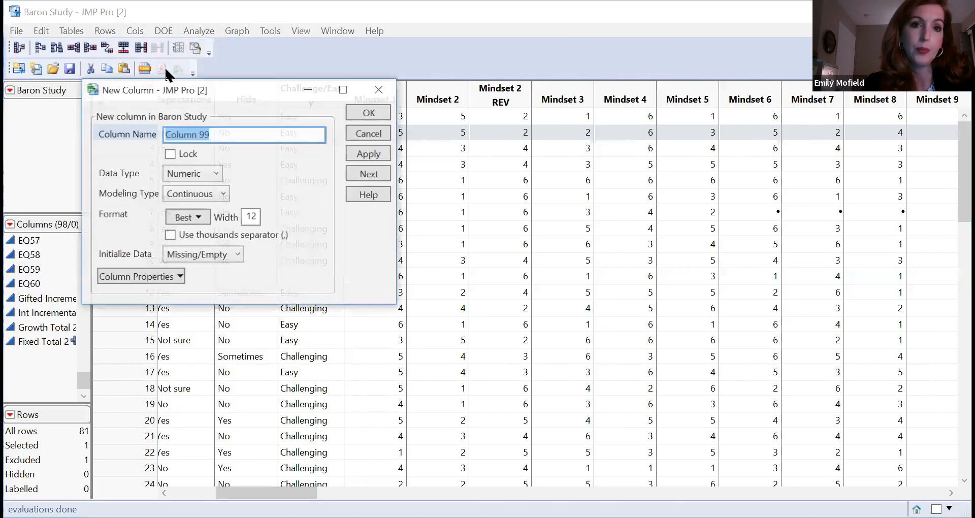
{"action": "type", "text": "Mea"}
{"action": "key", "text": "BackSpace"}
{"action": "key", "text": "BackSpace"}
{"action": "type", "text": "ean of Growth "}
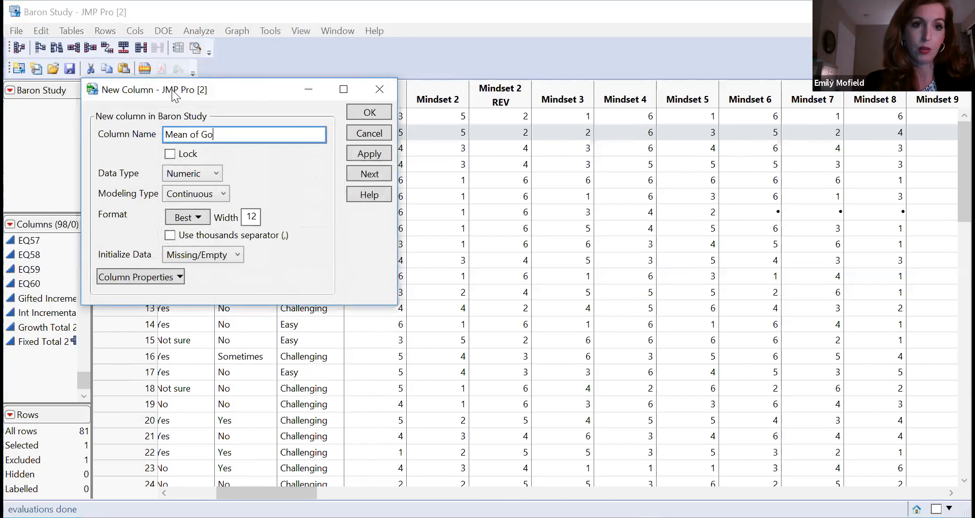
{"action": "type", "text": "Mindset"}
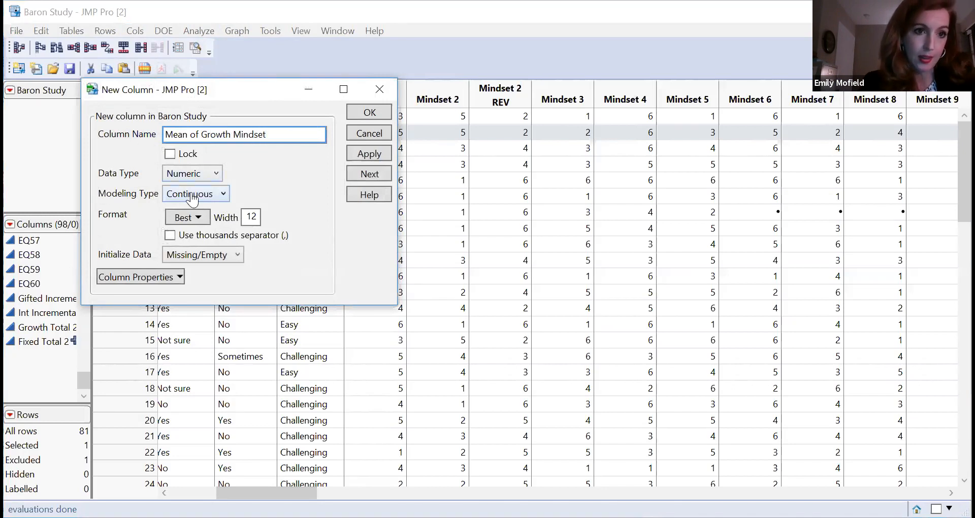
{"action": "left_click", "coordinate": [158, 280]}
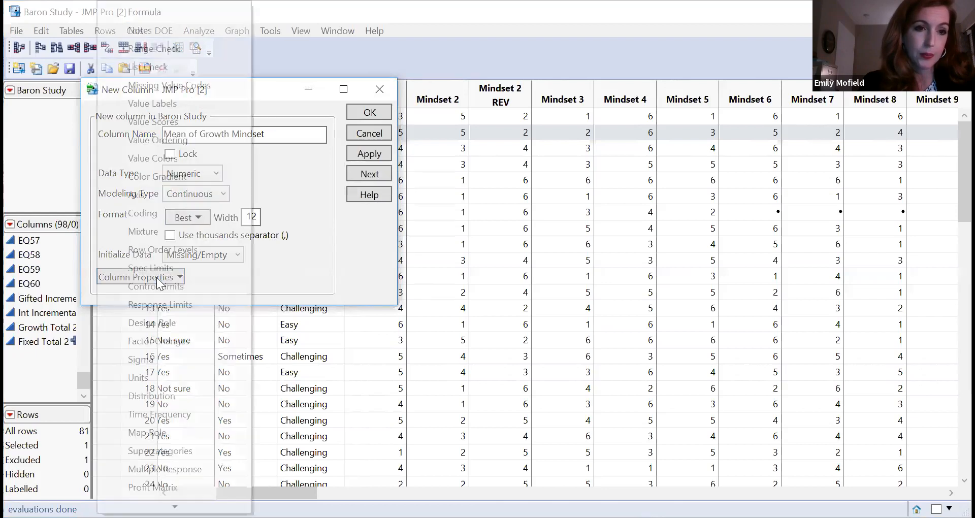
{"action": "left_click", "coordinate": [284, 247]}
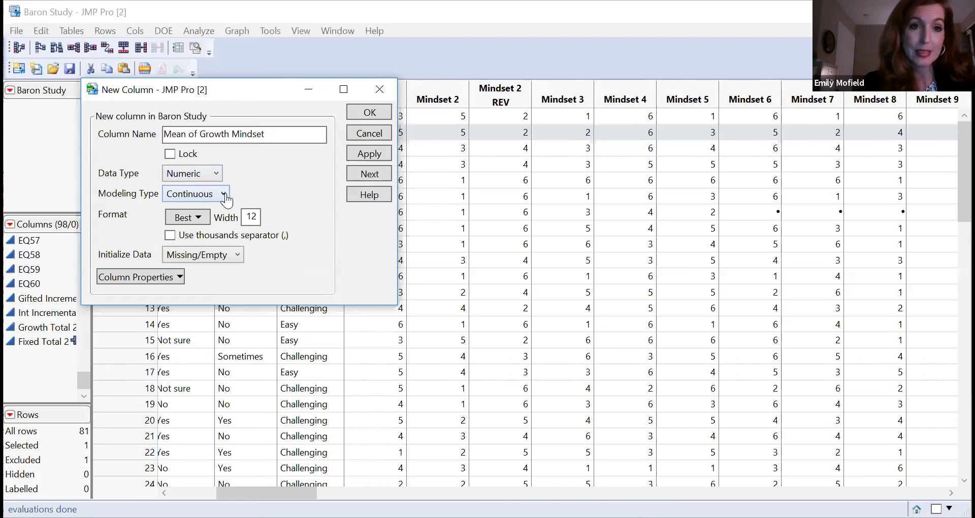
{"action": "left_click", "coordinate": [370, 113]}
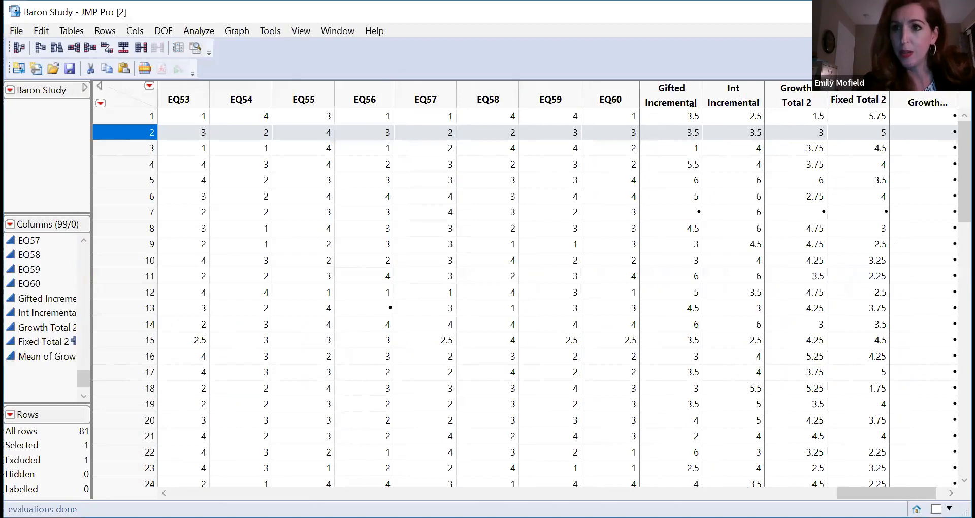
- Open the formula editor for the Mean of Growth Mindset column
{"action": "left_click", "coordinate": [931, 102]}
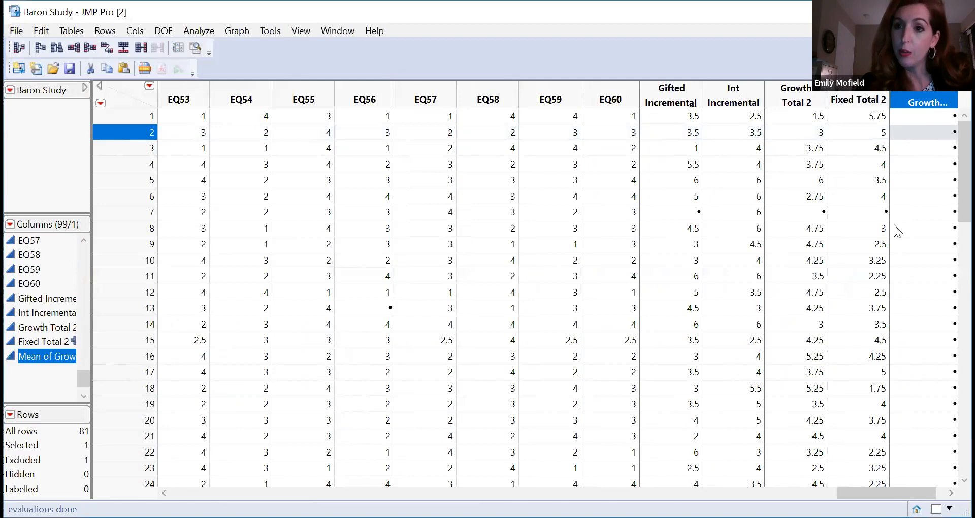
{"action": "right_click", "coordinate": [931, 101]}
{"action": "left_click", "coordinate": [898, 196]}
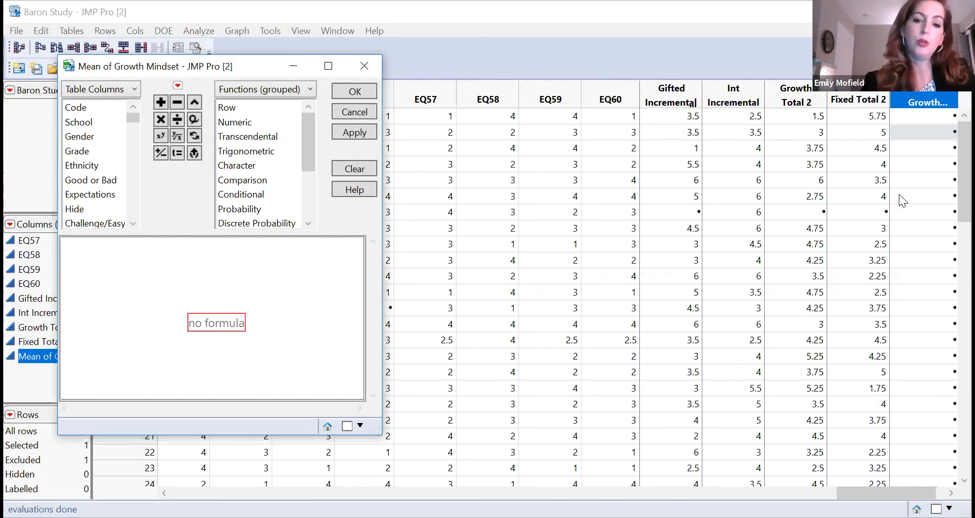
{"action": "type", "text": "9"}
{"action": "key", "text": "BackSpace"}
{"action": "type", "text": "("}
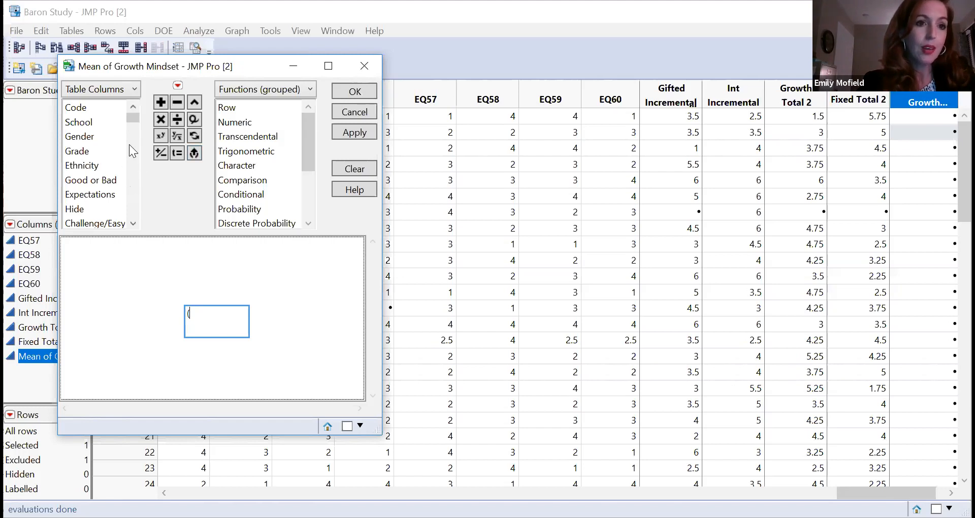
{"action": "left_click", "coordinate": [131, 164]}
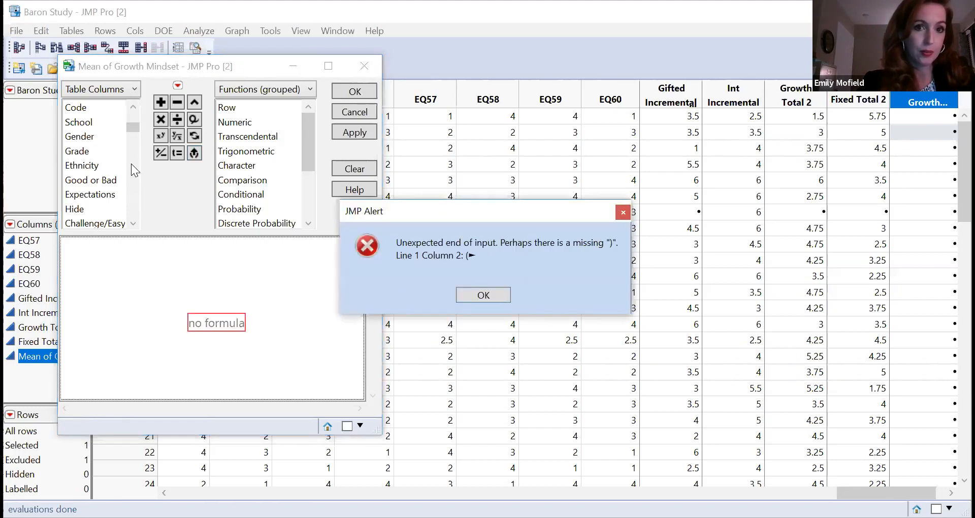
{"action": "left_click", "coordinate": [481, 296]}
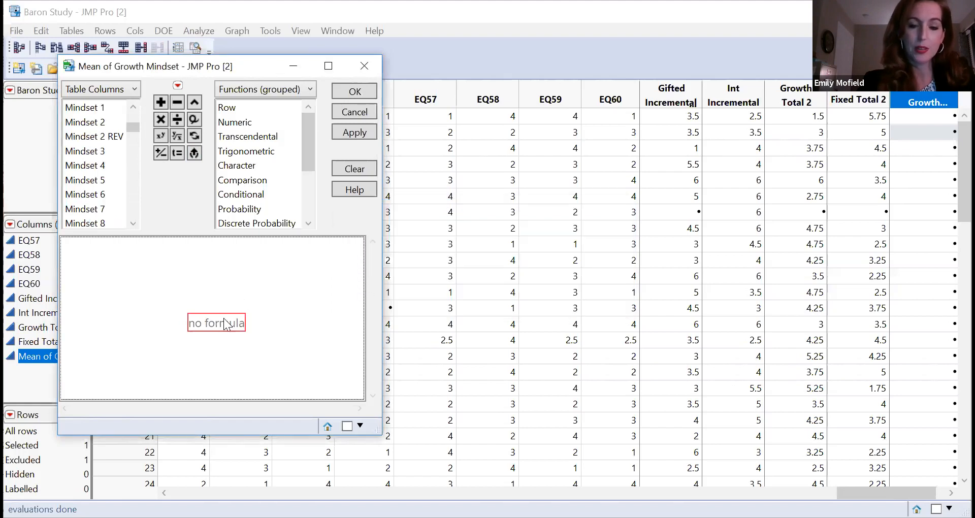
{"action": "left_click", "coordinate": [226, 323]}
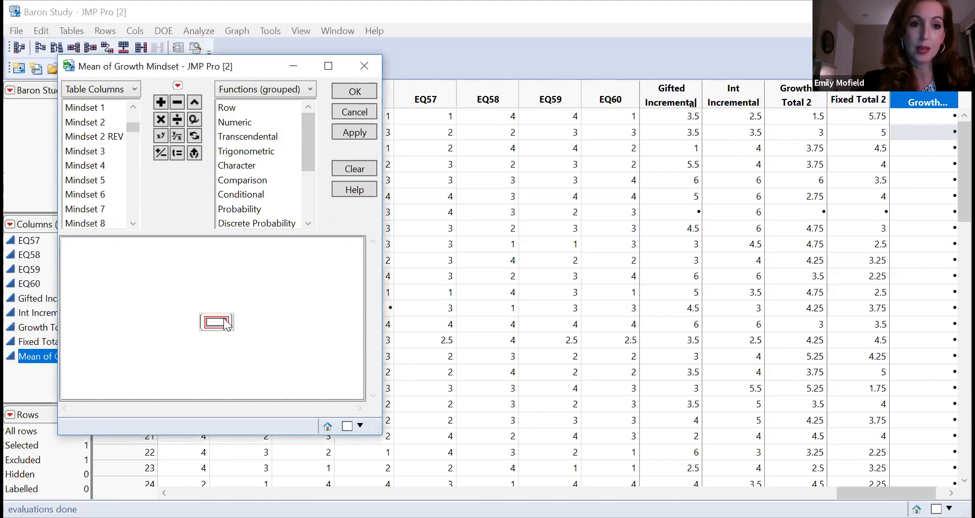
{"action": "left_click", "coordinate": [97, 108]}
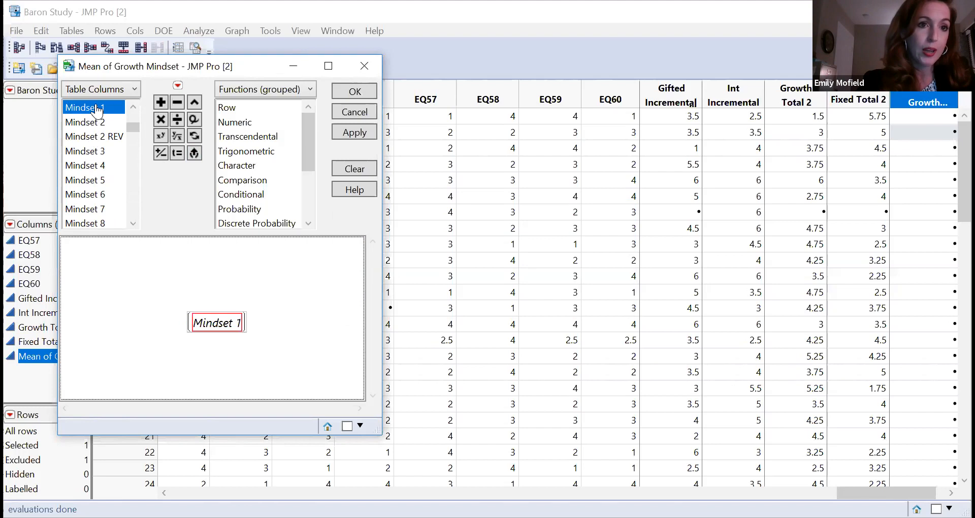
{"action": "left_click", "coordinate": [161, 102]}
{"action": "left_click", "coordinate": [161, 102]}
{"action": "left_click", "coordinate": [101, 151]}
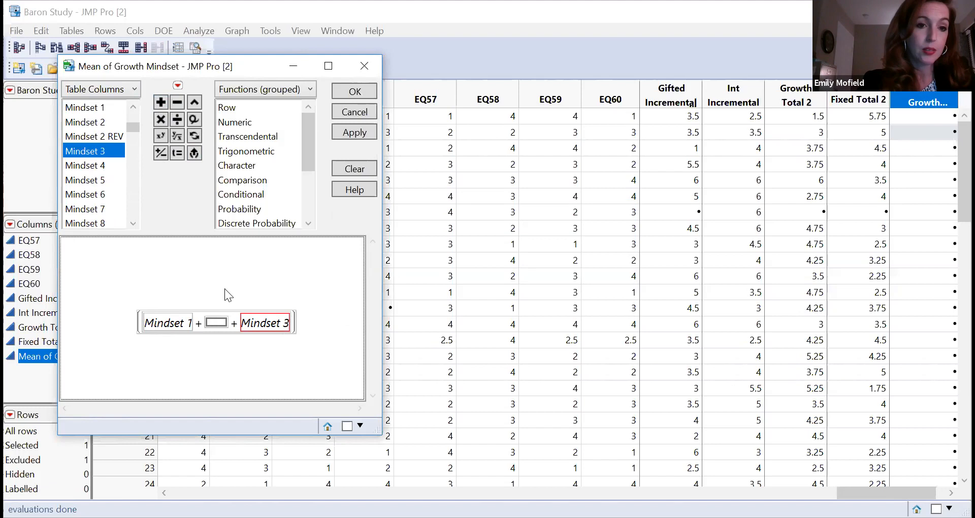
{"action": "left_click", "coordinate": [218, 327]}
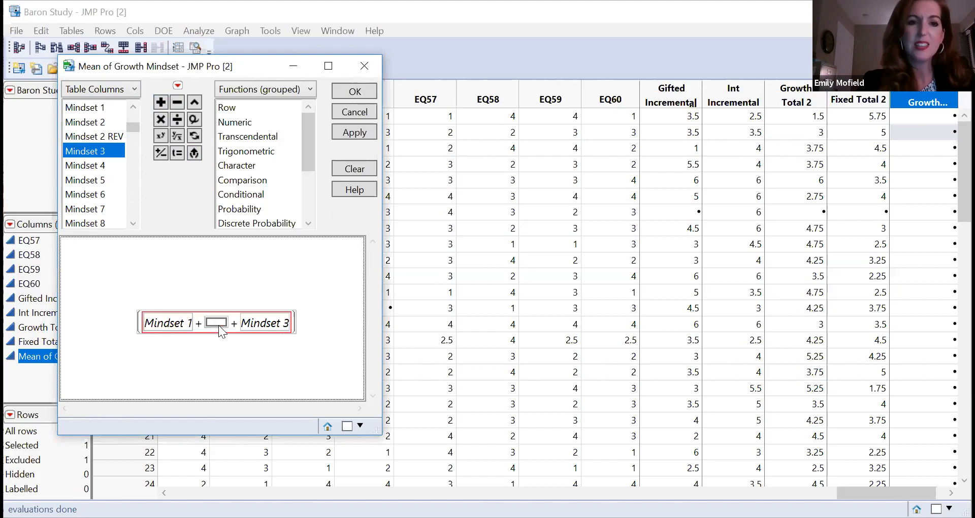
{"action": "left_click_drag", "start_coordinate": [218, 326], "coordinate": [223, 324]}
{"action": "key", "text": "Delete"}
{"action": "key", "text": "Delete"}
{"action": "key", "text": "Delete"}
{"action": "key", "text": "Delete"}
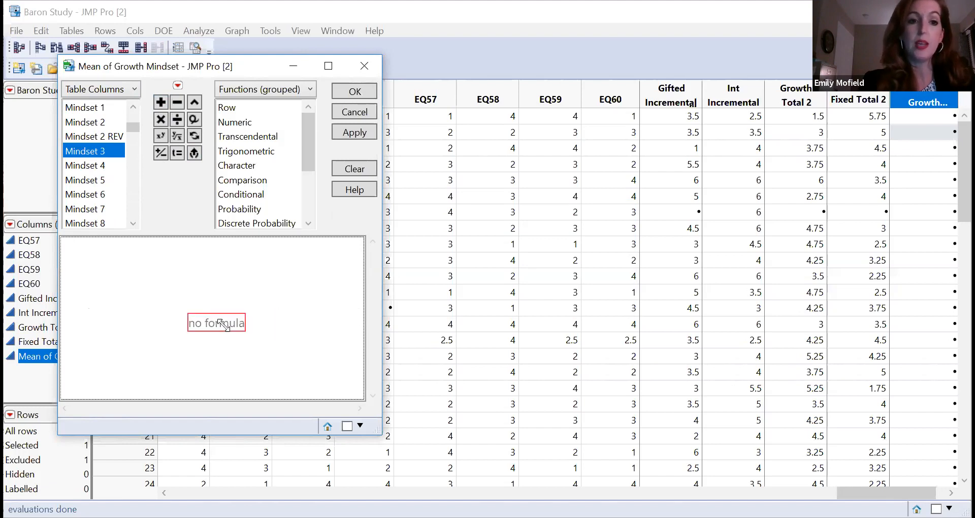
- Build a parenthesized sum of Mindset 1, Mindset 3, Mindset 5 and Mindset 7 in the column's formula
{"action": "type", "text": "("}
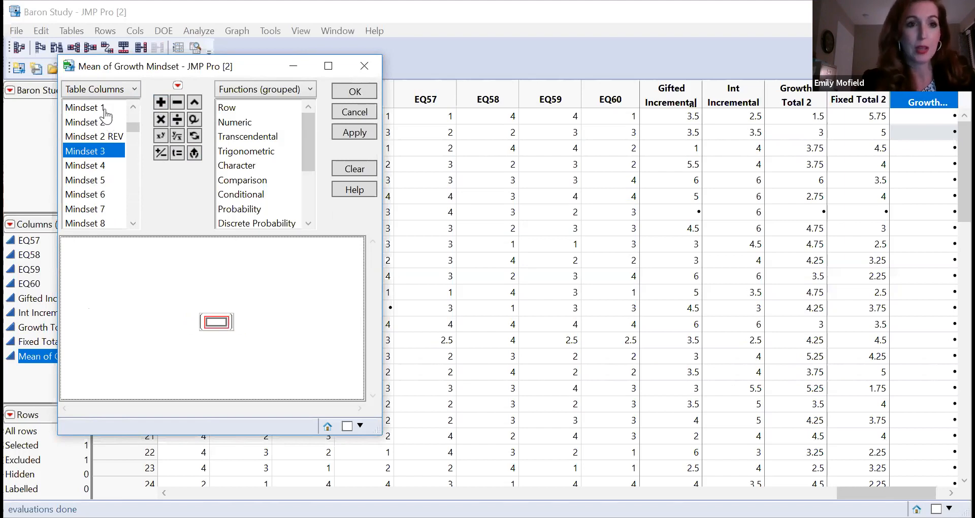
{"action": "left_click", "coordinate": [84, 108]}
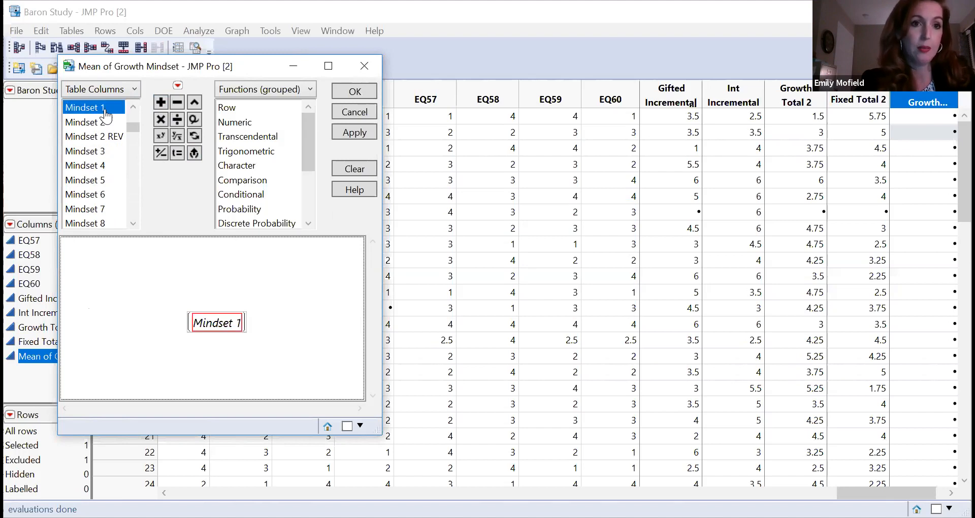
{"action": "left_click", "coordinate": [160, 102]}
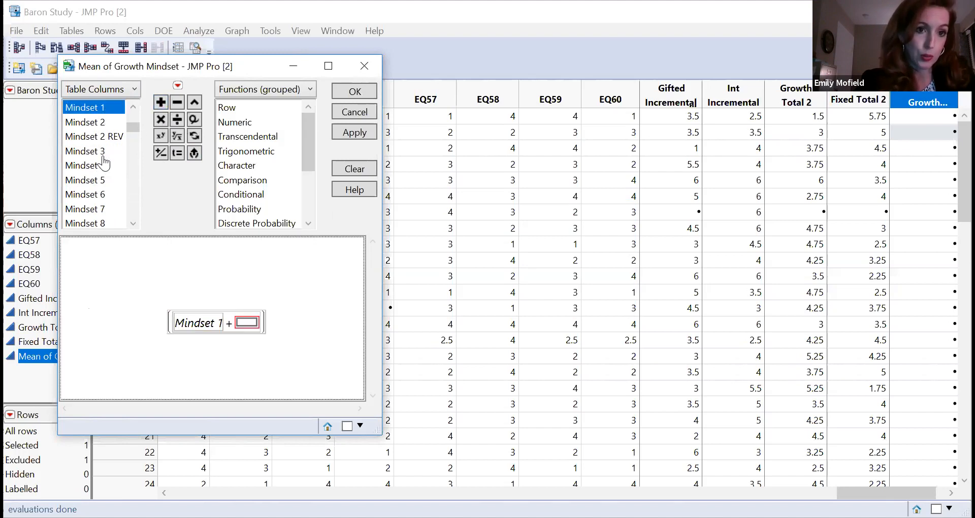
{"action": "left_click", "coordinate": [100, 151]}
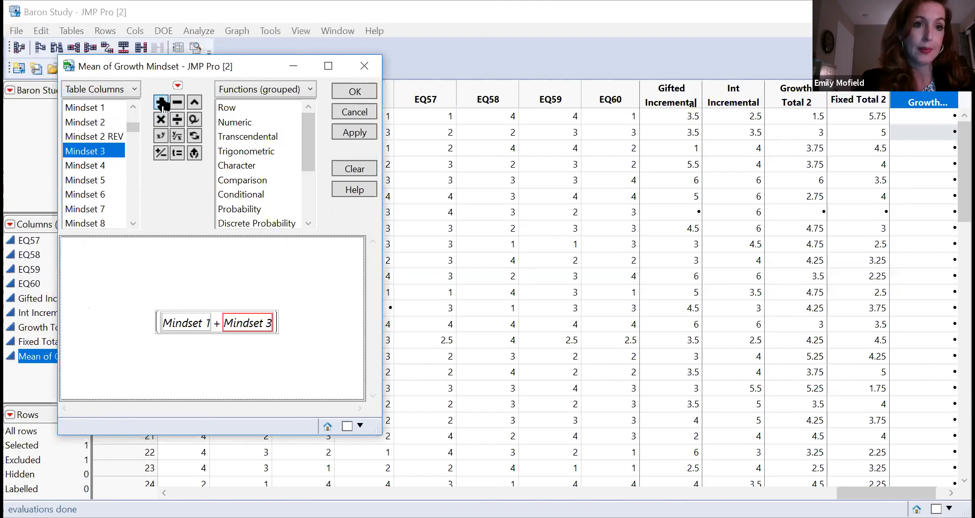
{"action": "left_click", "coordinate": [161, 102]}
{"action": "left_click", "coordinate": [109, 181]}
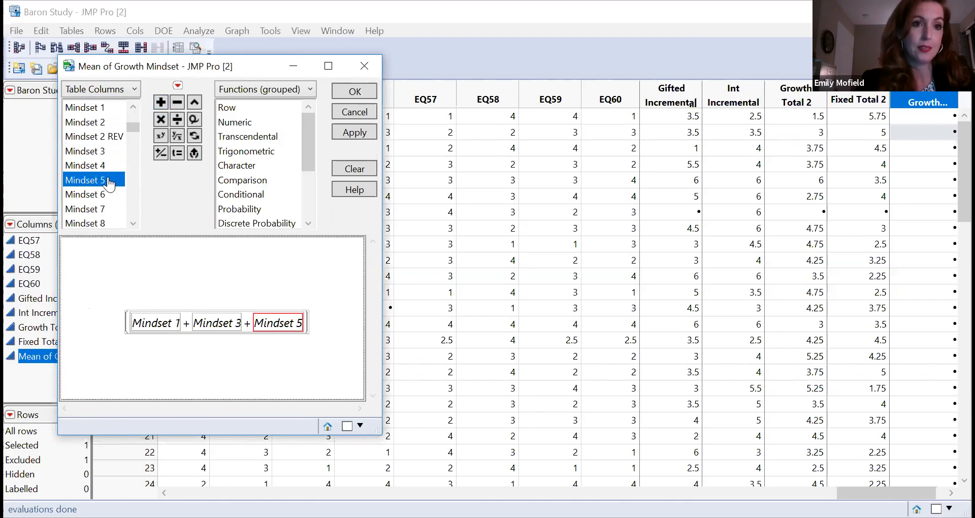
{"action": "left_click", "coordinate": [161, 102]}
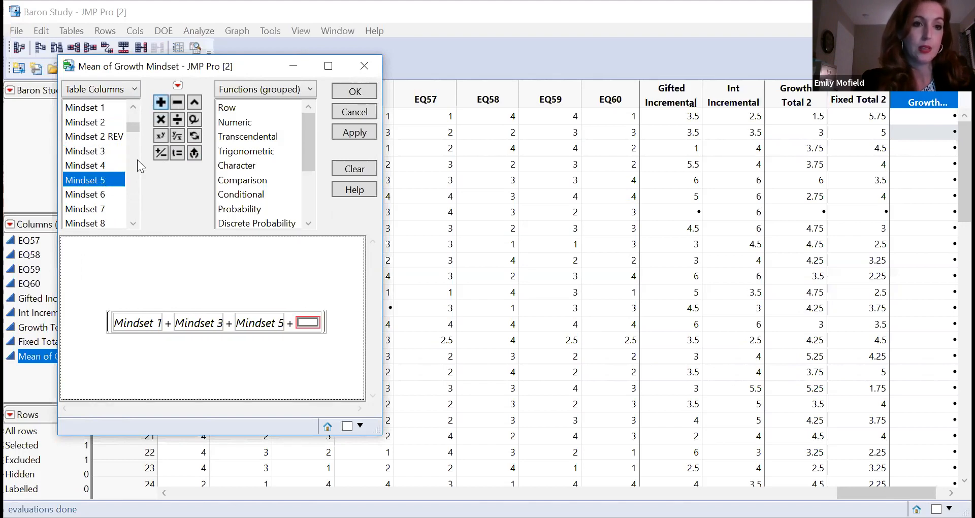
{"action": "left_click", "coordinate": [111, 209]}
{"action": "type", "text": ")"}
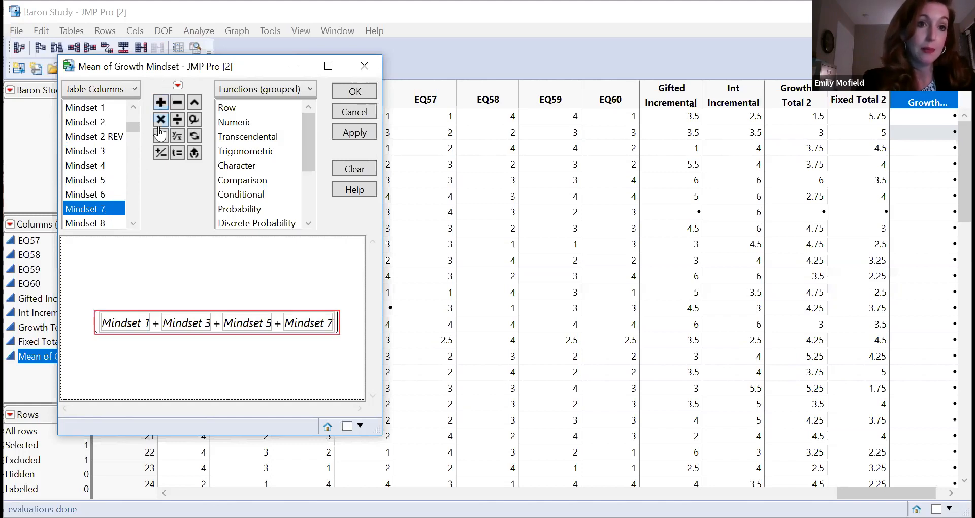
- Divide the sum of the four Mindset columns by 4 and apply the formula to the column
{"action": "left_click", "coordinate": [177, 121]}
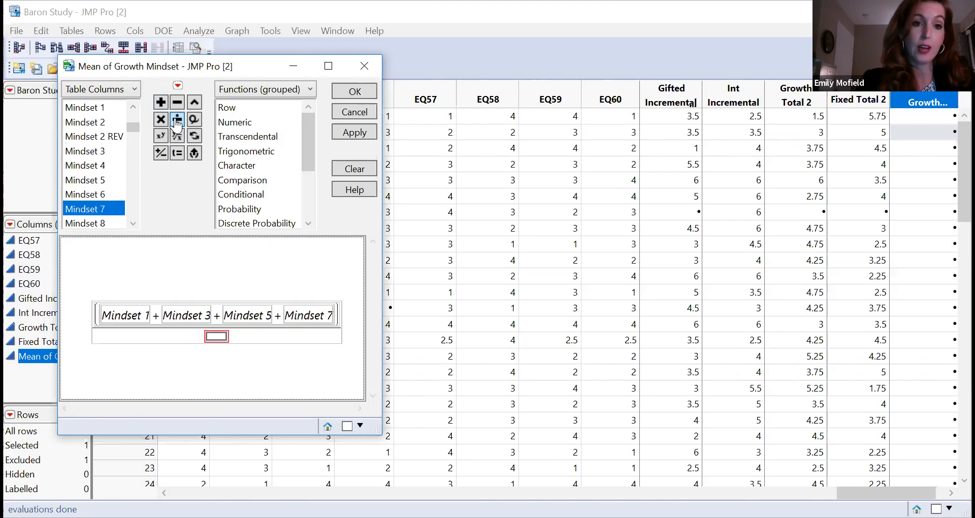
{"action": "type", "text": "4"}
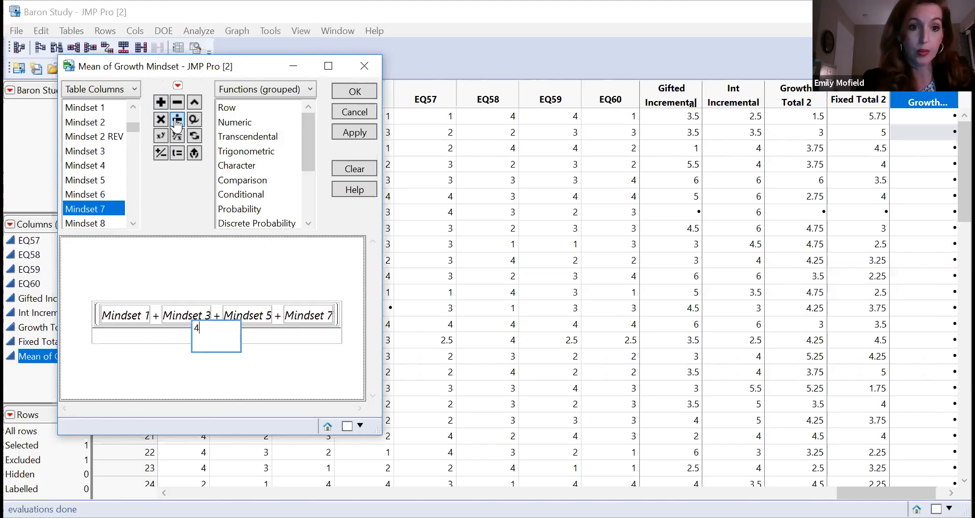
{"action": "key", "text": "Return"}
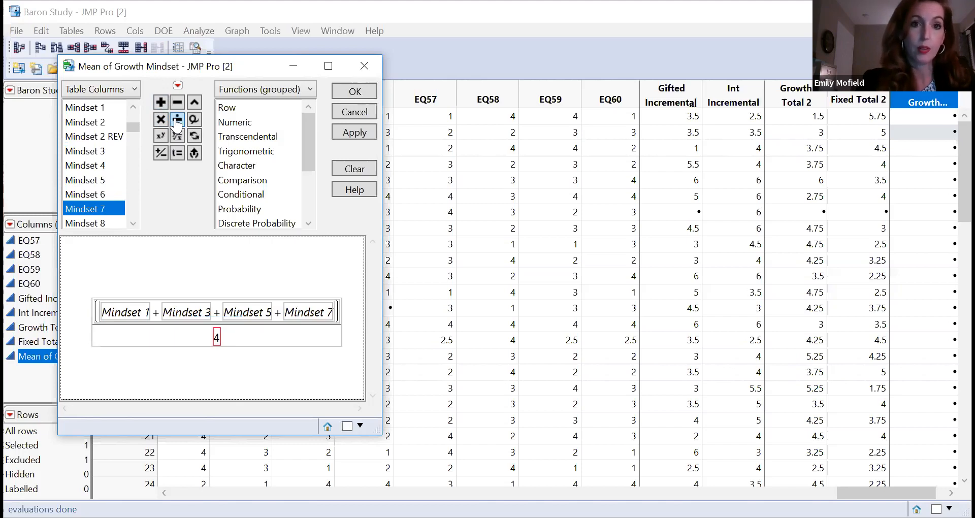
{"action": "left_click", "coordinate": [368, 95]}
{"action": "left_click", "coordinate": [368, 95]}
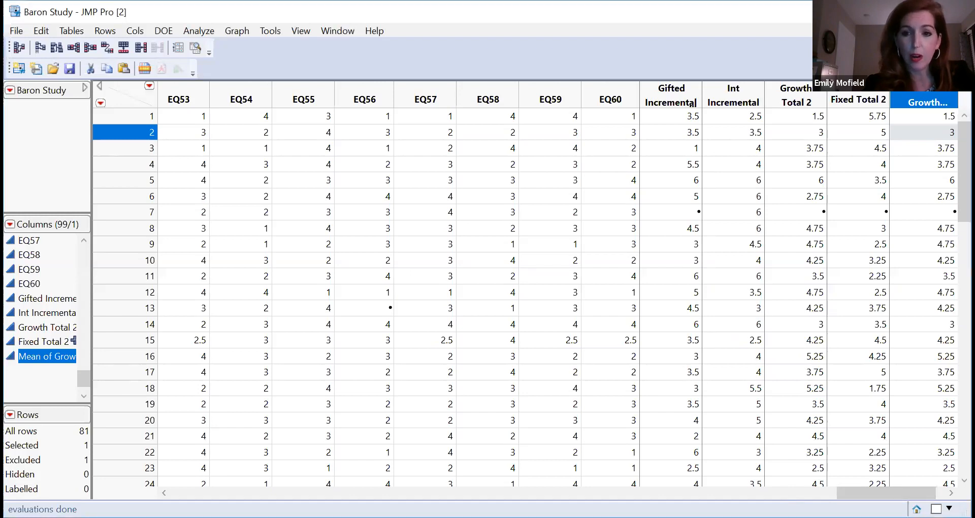
- Open the column information for the Mindset 9 column of the Baron Study table
{"action": "right_click", "coordinate": [853, 492]}
{"action": "left_click", "coordinate": [788, 424]}
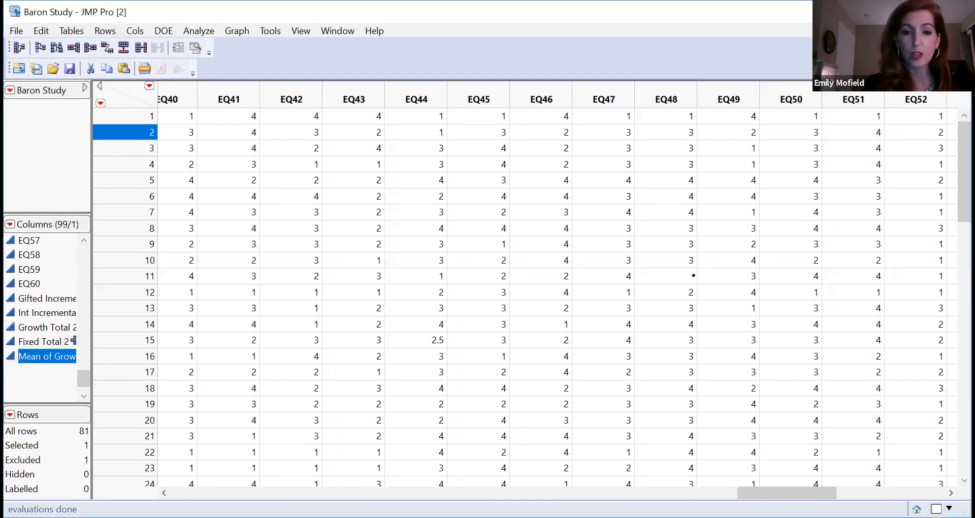
{"action": "left_click", "coordinate": [705, 492]}
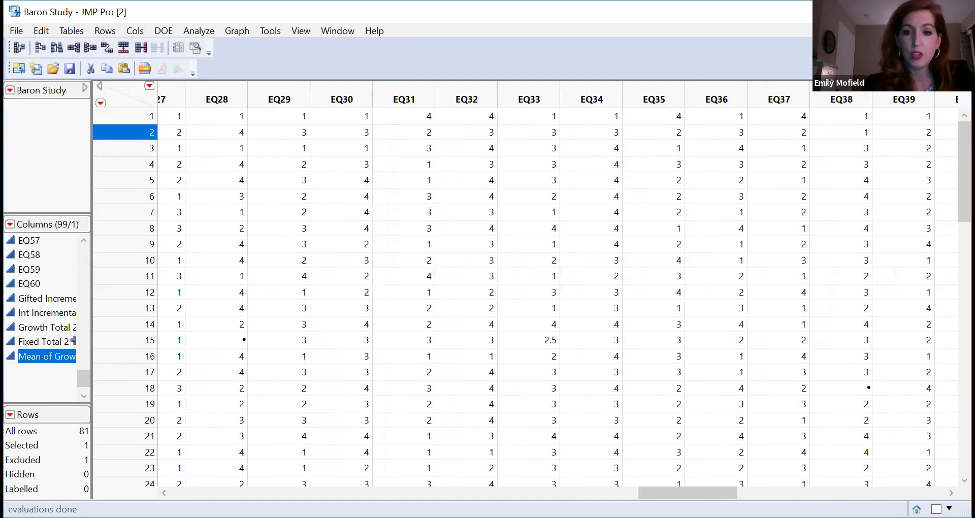
{"action": "left_click_drag", "start_coordinate": [706, 493], "coordinate": [375, 492]}
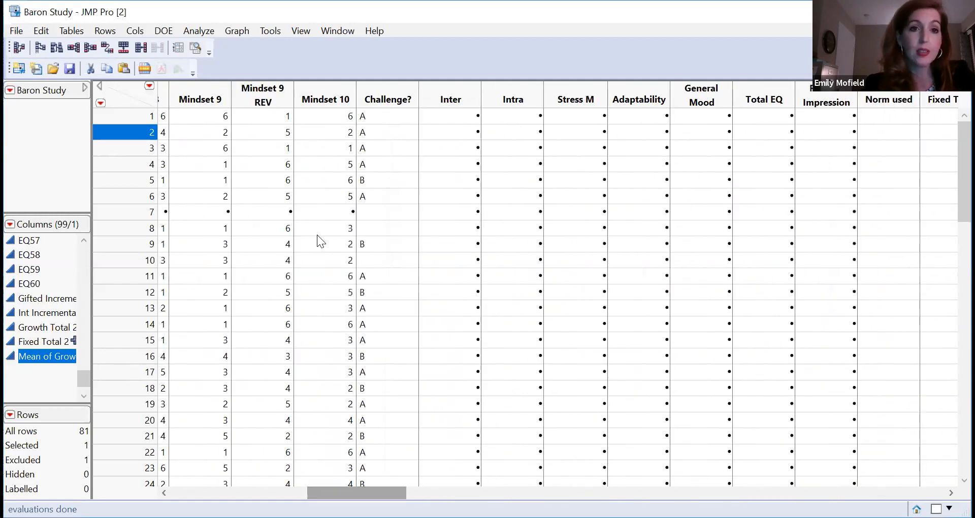
{"action": "left_click", "coordinate": [218, 94]}
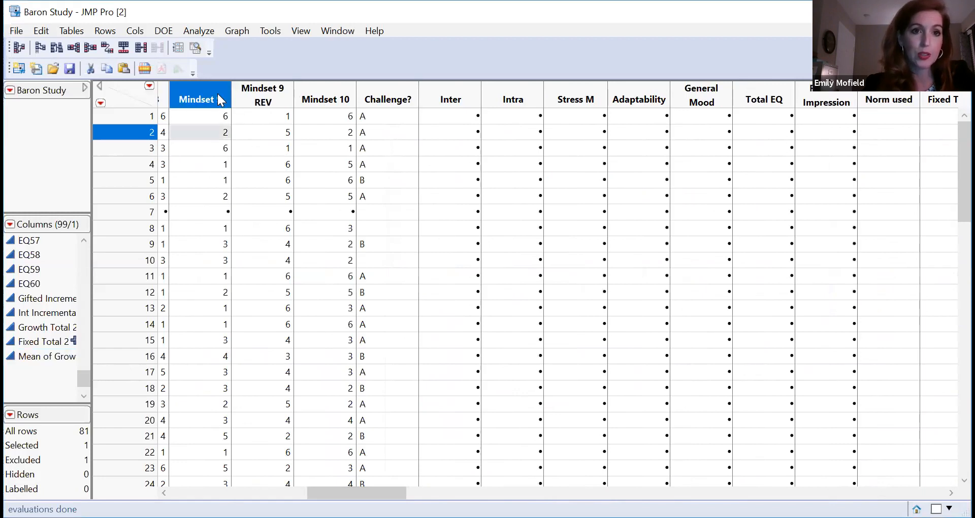
{"action": "right_click", "coordinate": [218, 94]}
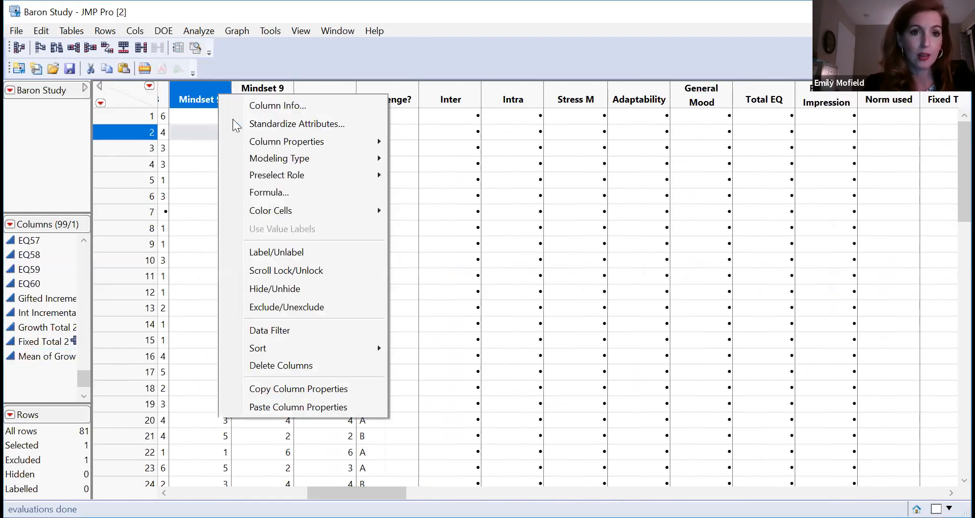
{"action": "left_click", "coordinate": [334, 102]}
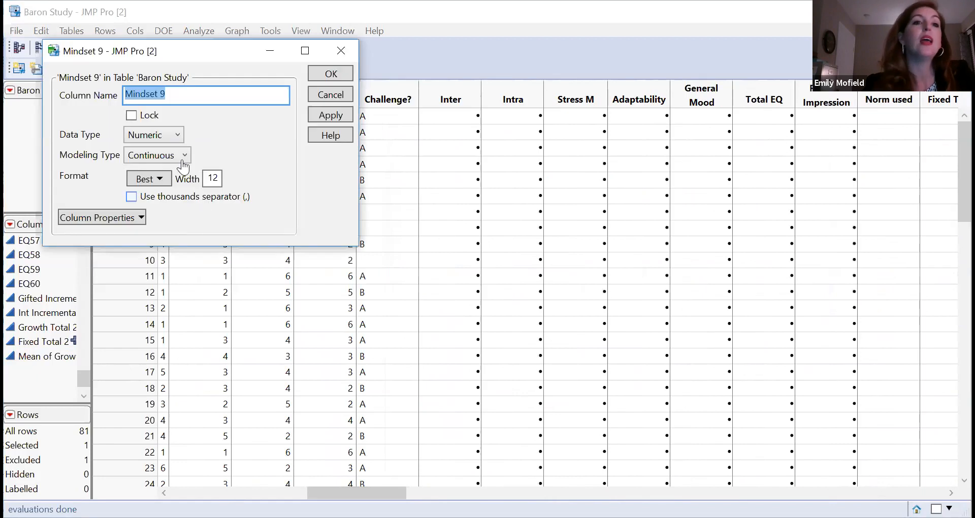
- View the data type options available for Mindset 9 and close its column information without changing anything
{"action": "left_click", "coordinate": [164, 142]}
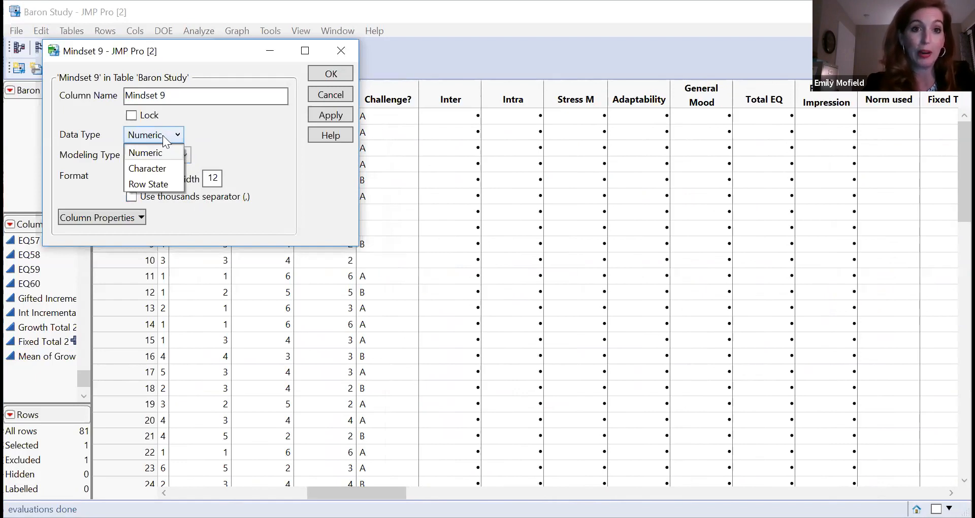
{"action": "left_click", "coordinate": [291, 148]}
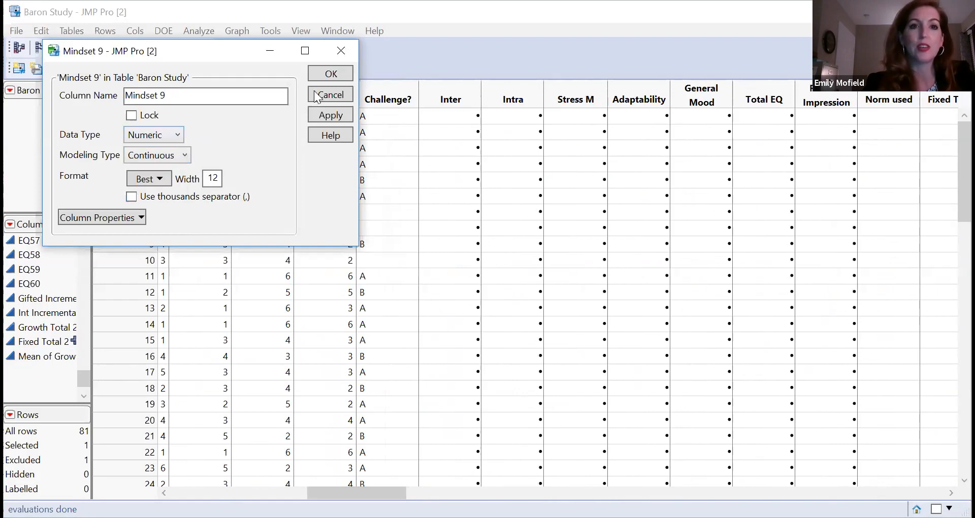
{"action": "left_click", "coordinate": [339, 51]}
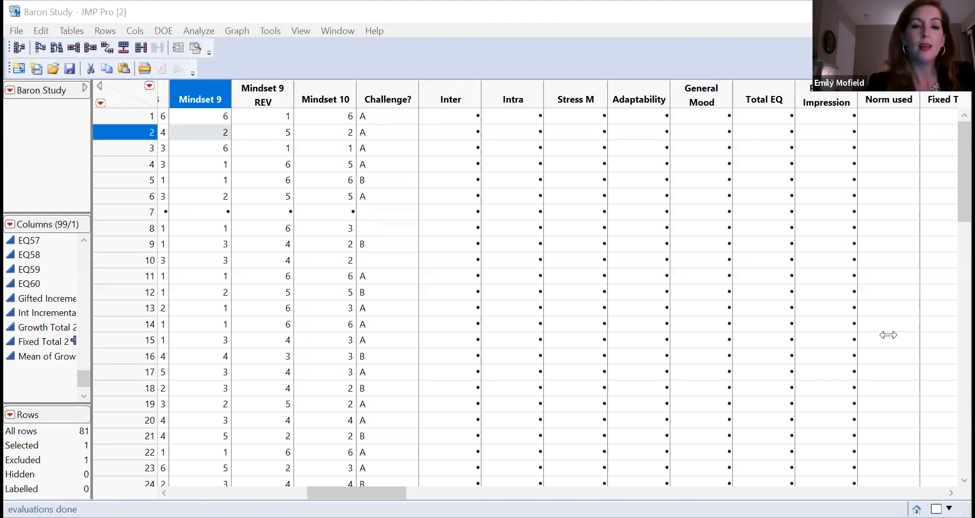
- Switch to the Fitness data table, and hide and exclude row 8
{"action": "key", "text": "alt+Tab"}
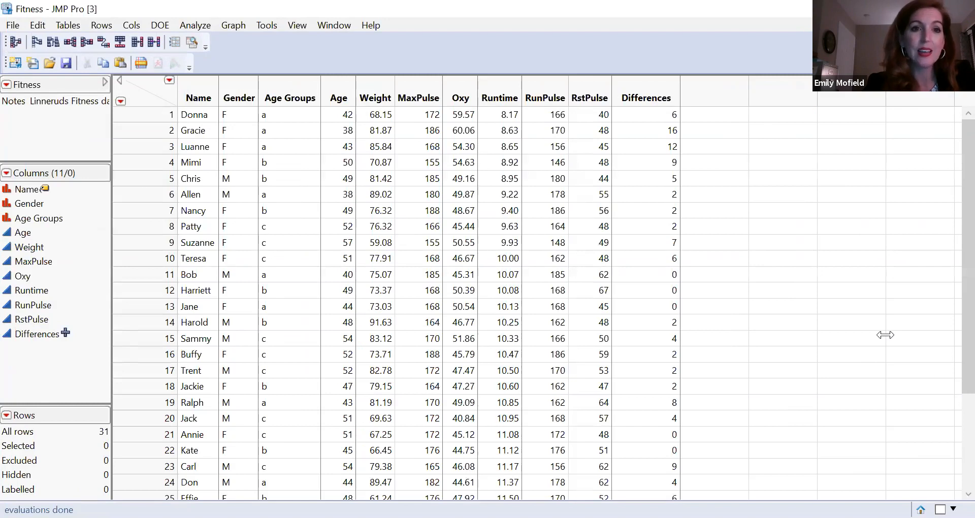
{"action": "left_click", "coordinate": [156, 227]}
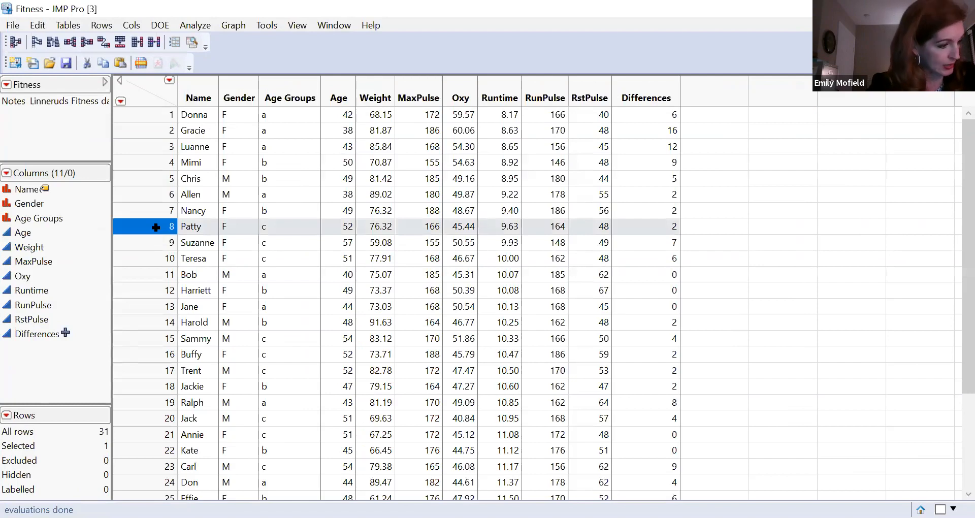
{"action": "left_click", "coordinate": [104, 25]}
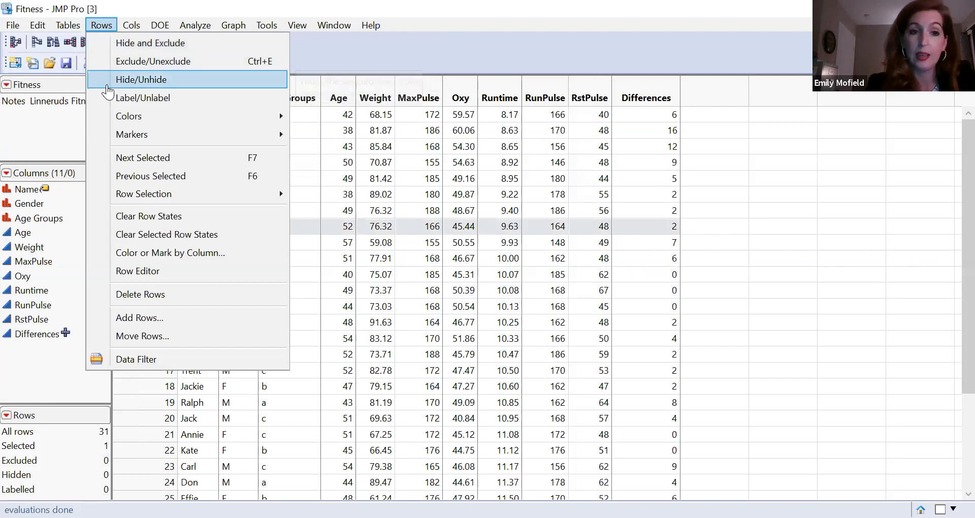
{"action": "left_click", "coordinate": [142, 80]}
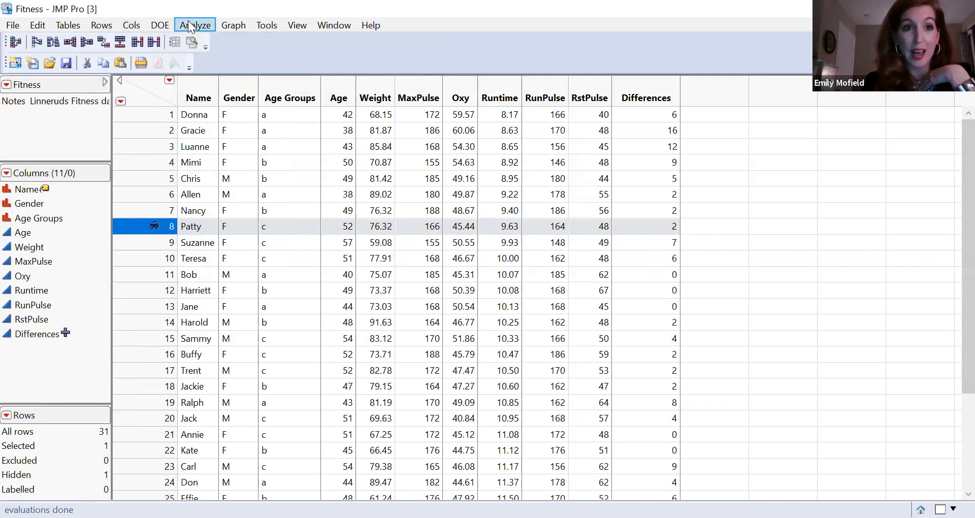
{"action": "left_click", "coordinate": [107, 28]}
{"action": "left_click", "coordinate": [123, 59]}
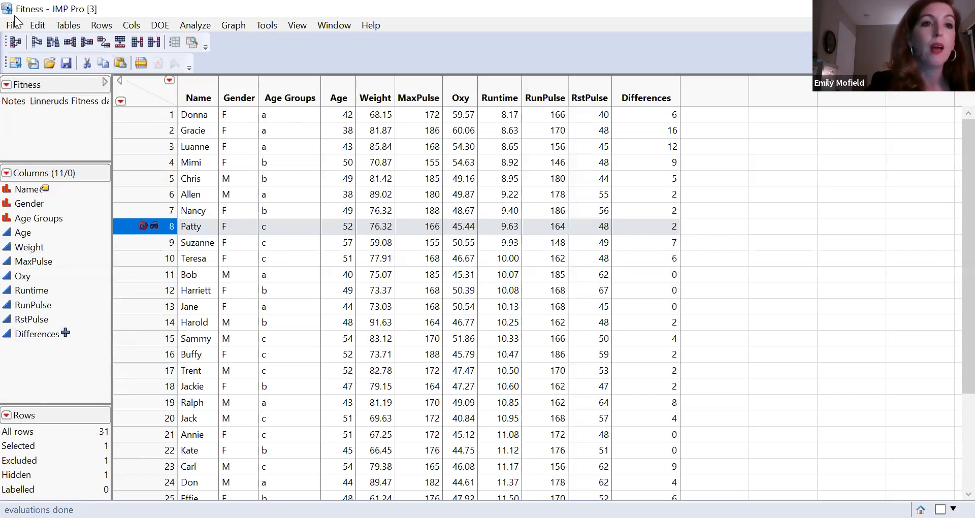
- Remove the hidden and excluded states from row 8 and deselect the row
{"action": "left_click", "coordinate": [108, 29]}
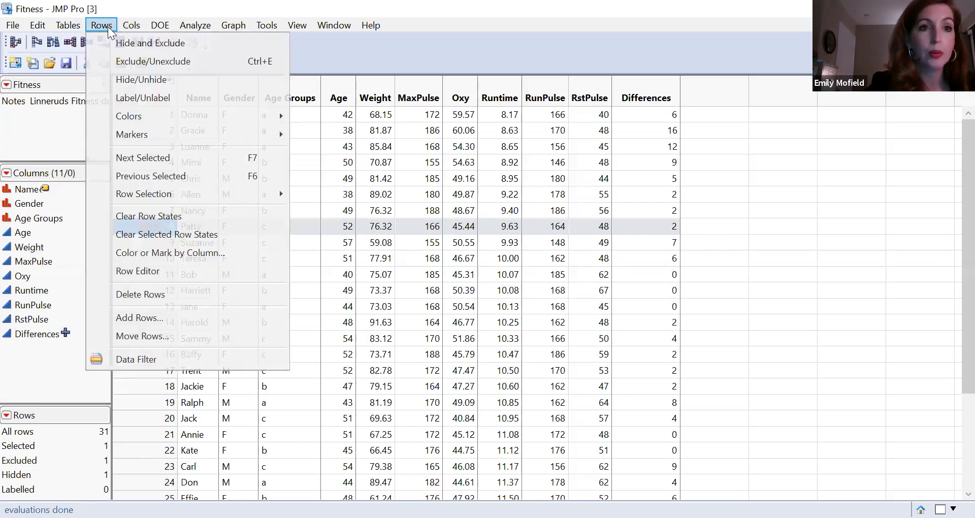
{"action": "left_click", "coordinate": [146, 45]}
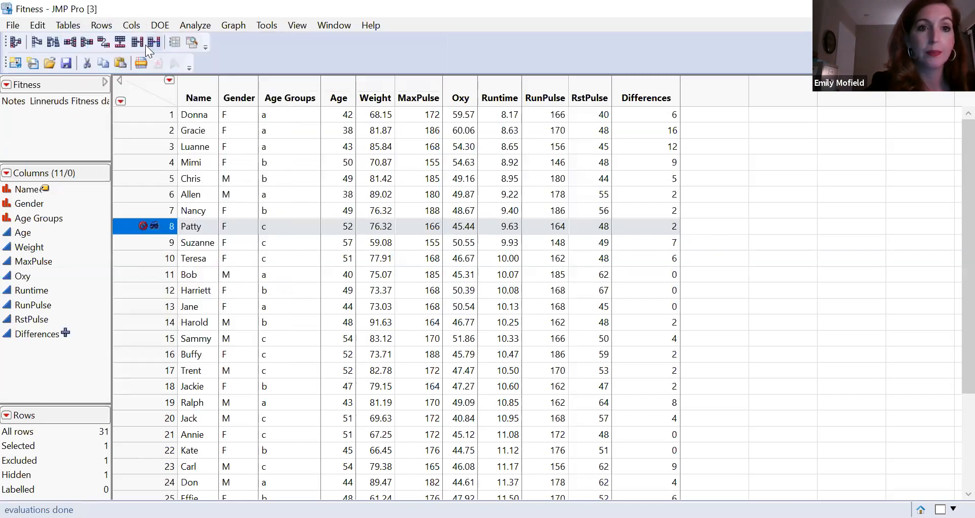
{"action": "left_click", "coordinate": [143, 100]}
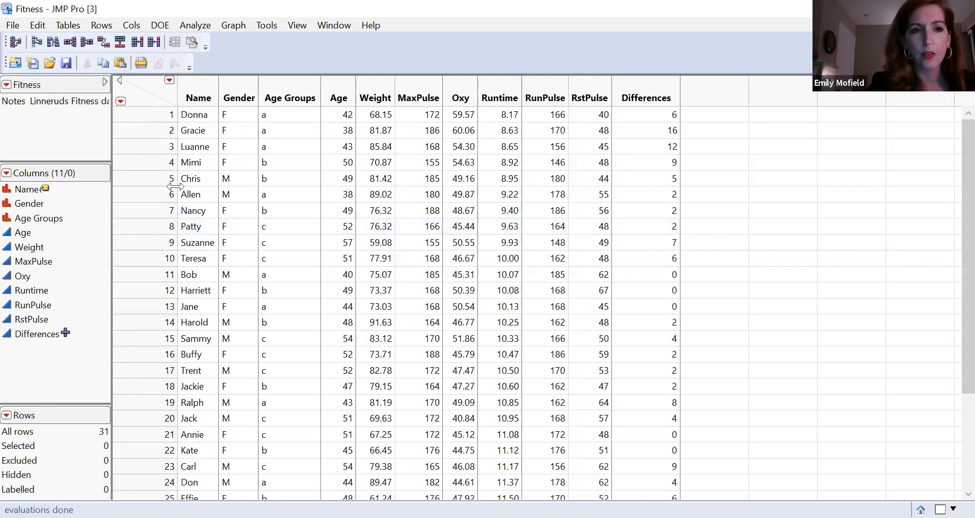
- Select individual cells in the Age Groups, Weight, MaxPulse and Runtime columns, and clear the column and row selections
{"action": "left_click", "coordinate": [279, 209]}
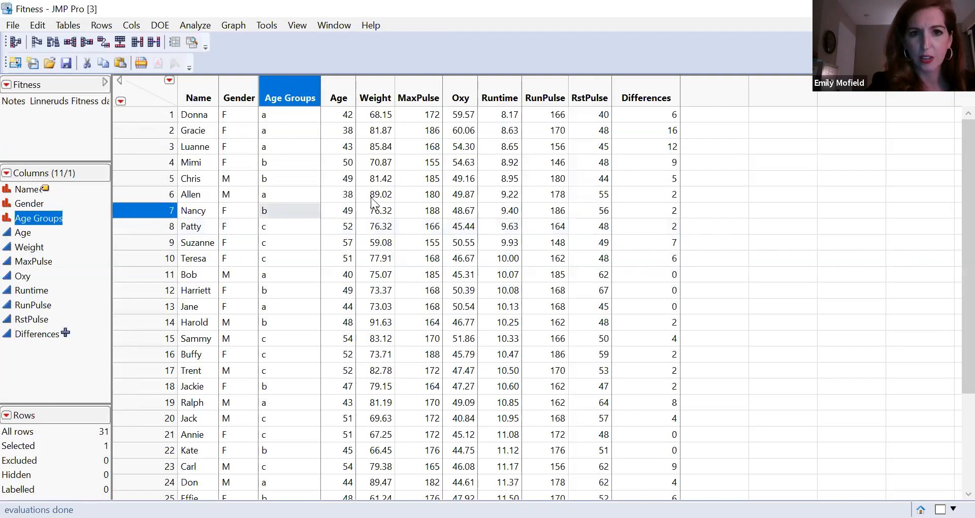
{"action": "left_click", "coordinate": [371, 197]}
{"action": "left_click", "coordinate": [435, 212]}
{"action": "left_click", "coordinate": [505, 244]}
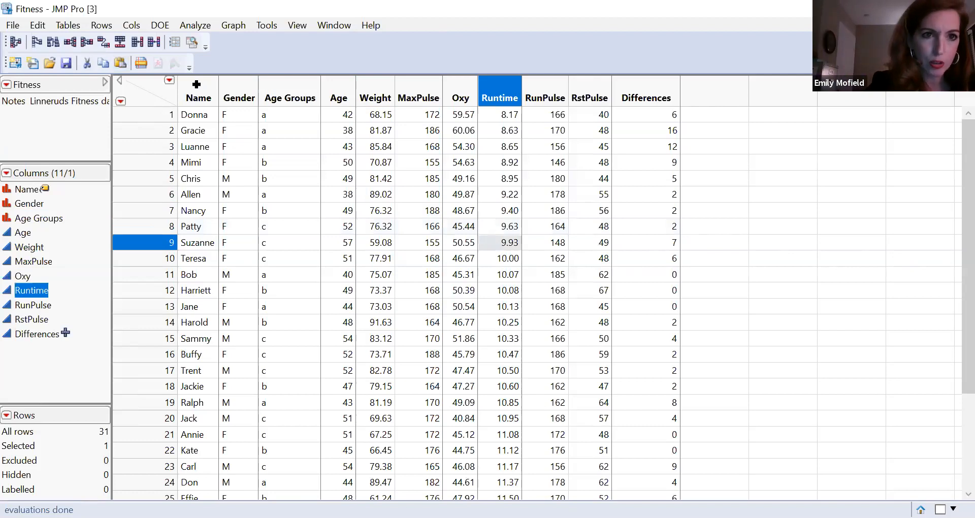
{"action": "left_click", "coordinate": [151, 84]}
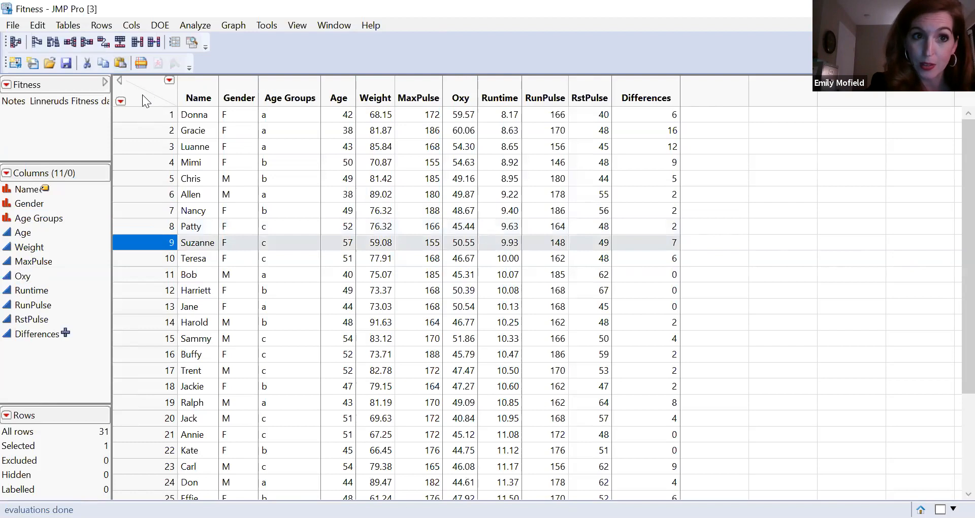
{"action": "left_click", "coordinate": [142, 95]}
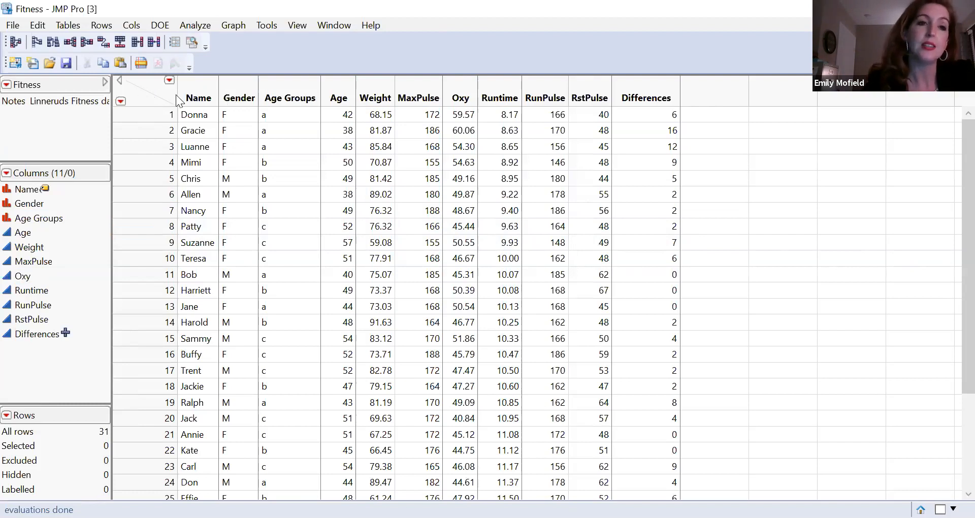
- Sort the Fitness table by Gender in ascending order into a new table
{"action": "left_click", "coordinate": [102, 25]}
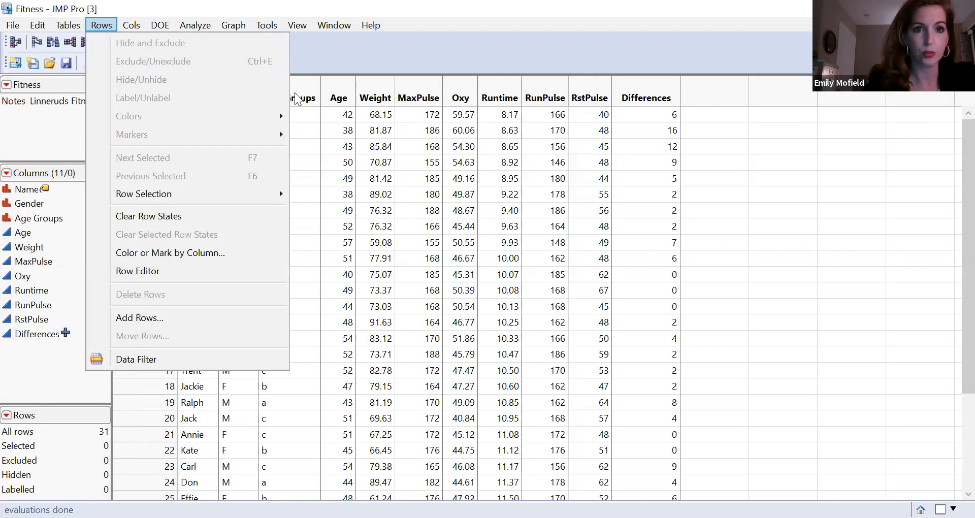
{"action": "left_click", "coordinate": [122, 24]}
{"action": "left_click", "coordinate": [121, 22]}
{"action": "mouse_move", "coordinate": [91, 22]}
{"action": "left_click", "coordinate": [62, 27]}
{"action": "left_click", "coordinate": [62, 26]}
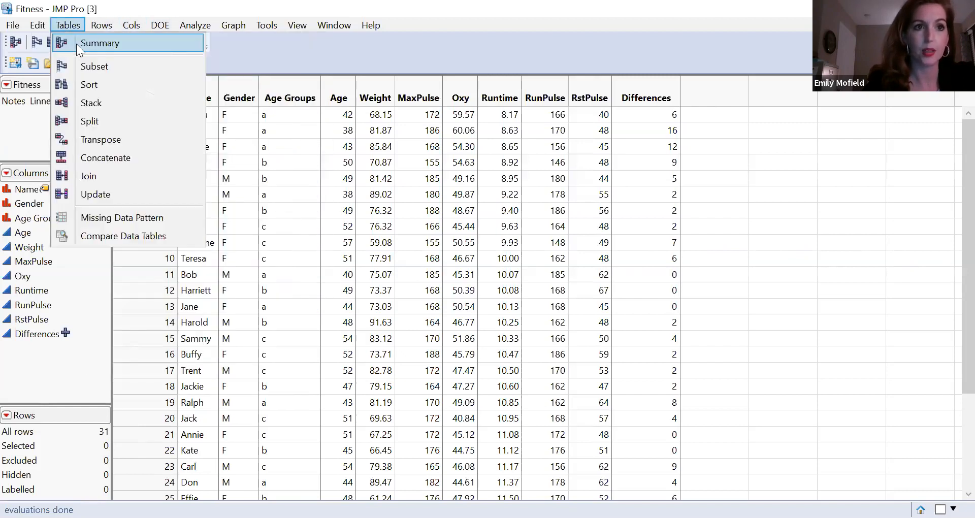
{"action": "left_click", "coordinate": [88, 89]}
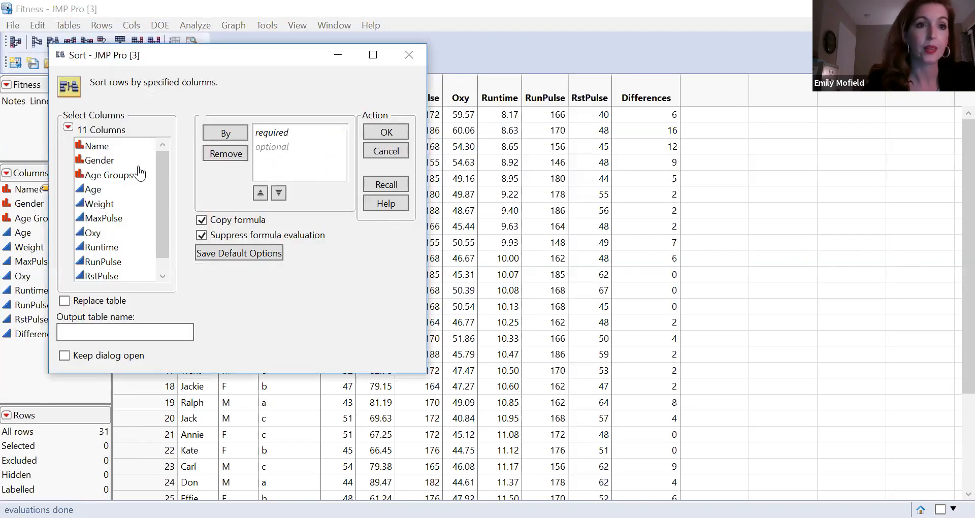
{"action": "left_click", "coordinate": [114, 161]}
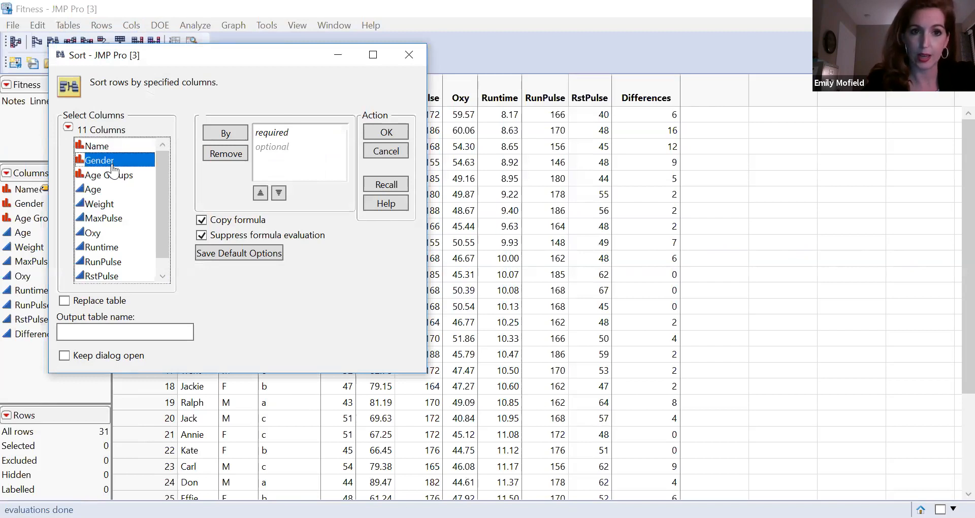
{"action": "left_click_drag", "start_coordinate": [112, 166], "coordinate": [270, 146]}
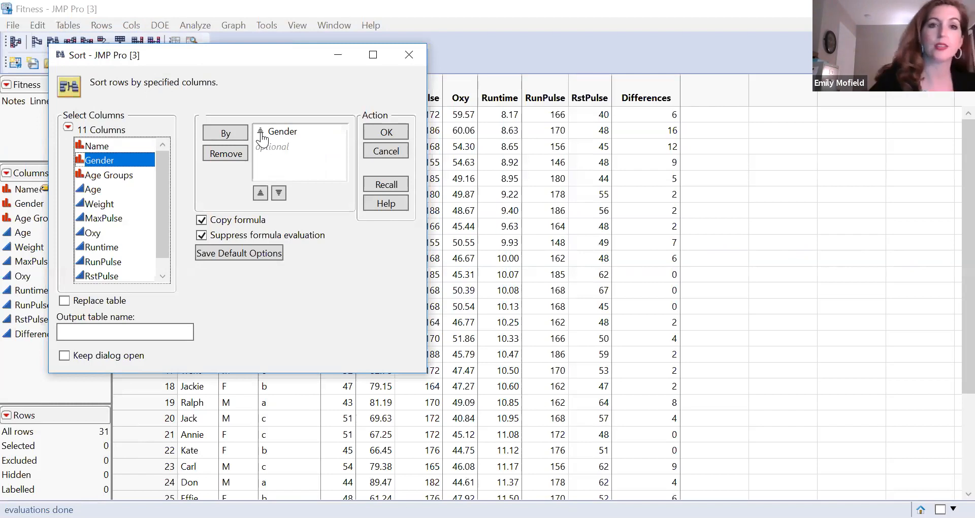
{"action": "left_click", "coordinate": [387, 134]}
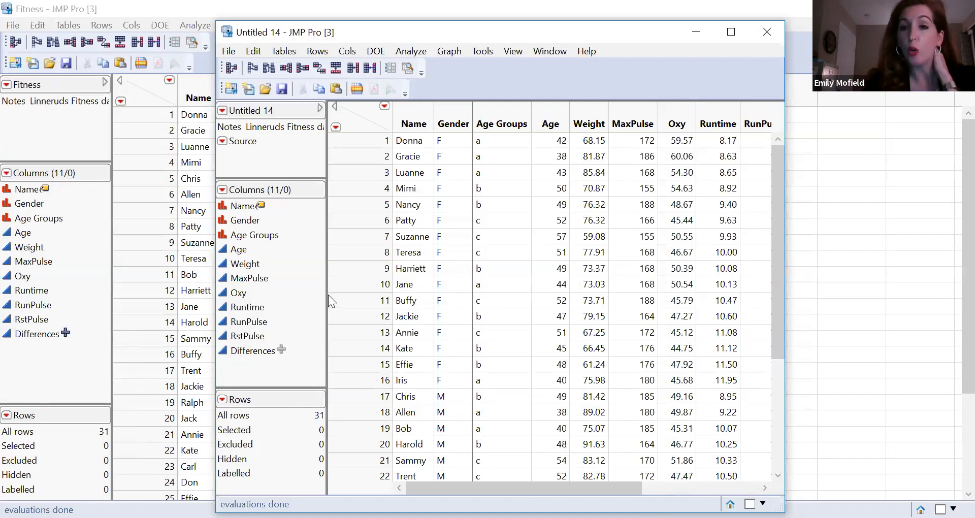
- Exclude the female participants in rows 1 to 16 of the sorted table
{"action": "left_click_drag", "start_coordinate": [356, 140], "coordinate": [371, 374]}
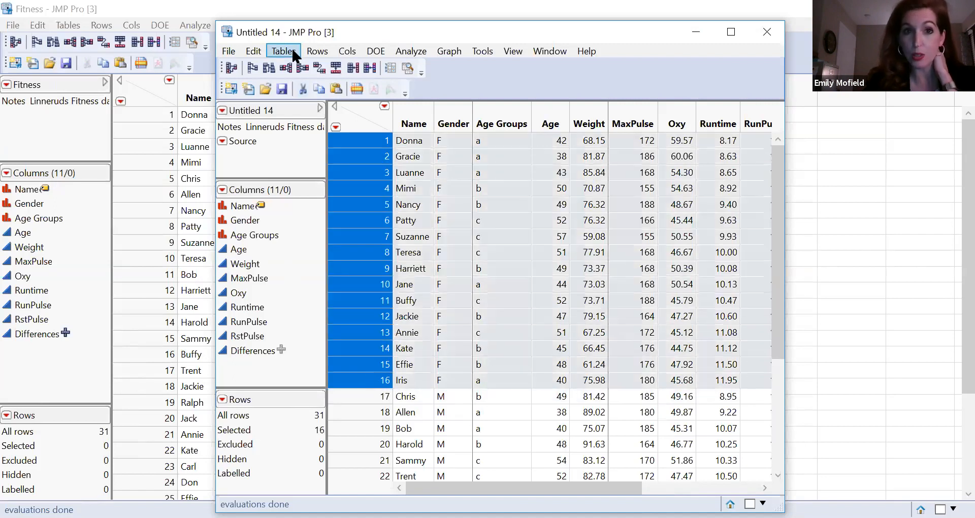
{"action": "left_click", "coordinate": [315, 50]}
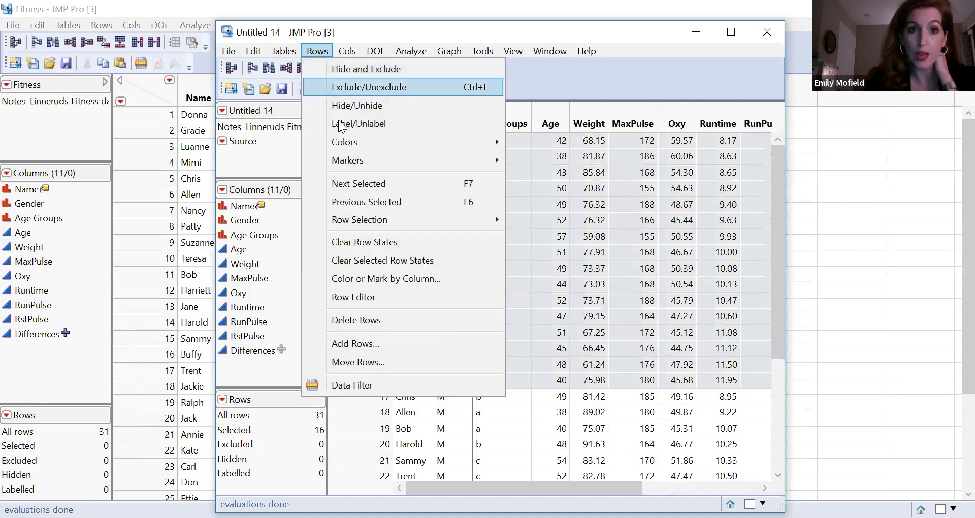
{"action": "left_click", "coordinate": [370, 88]}
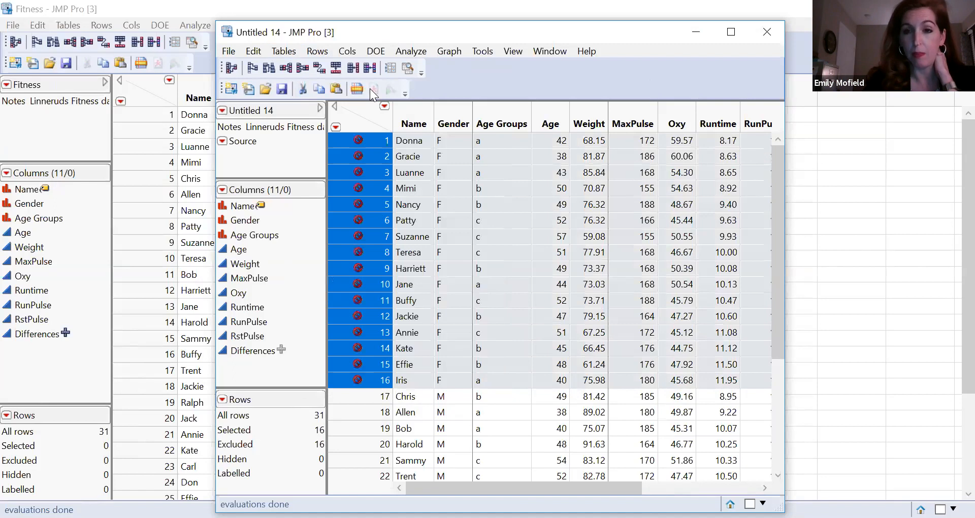